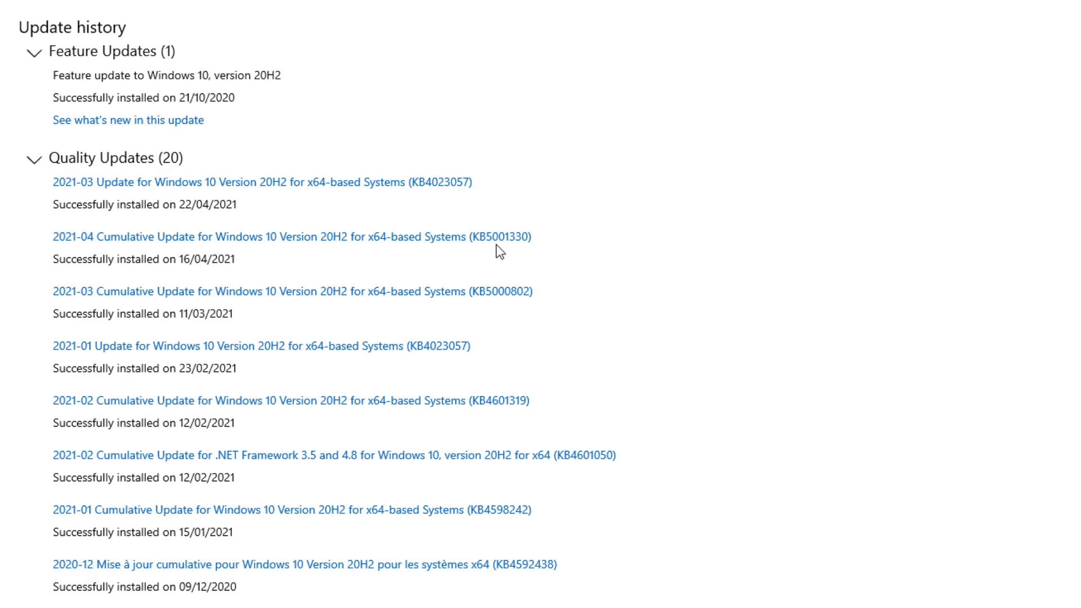
Step: Open the support article for the 2021-04 cumulative update KB5001330 and read through its highlights, improvements and known issues
left_click(499, 242)
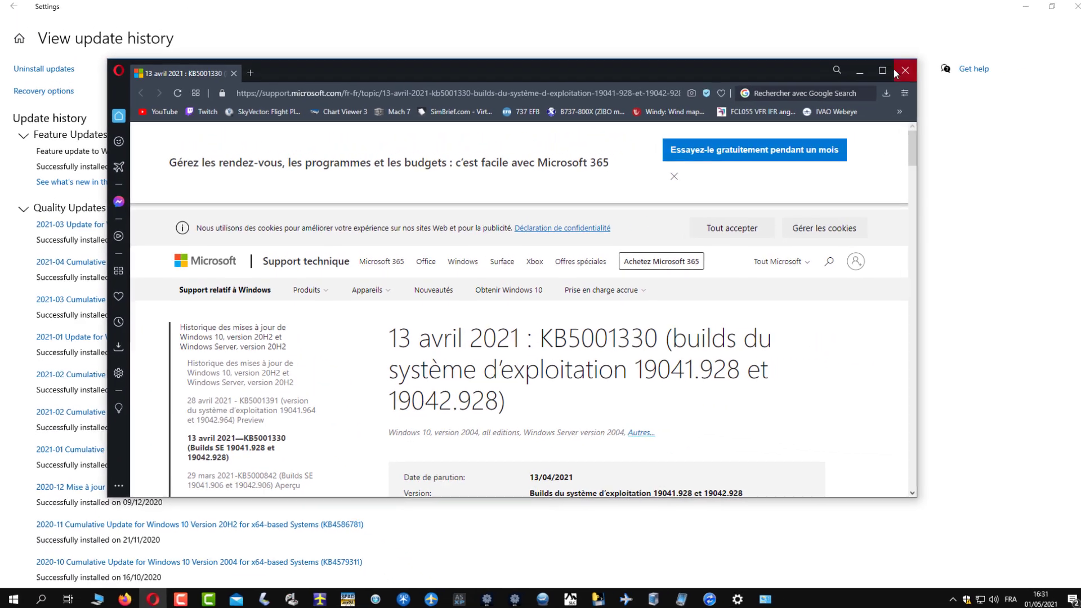
key("super+Up")
scroll(409, 286, "down", 1)
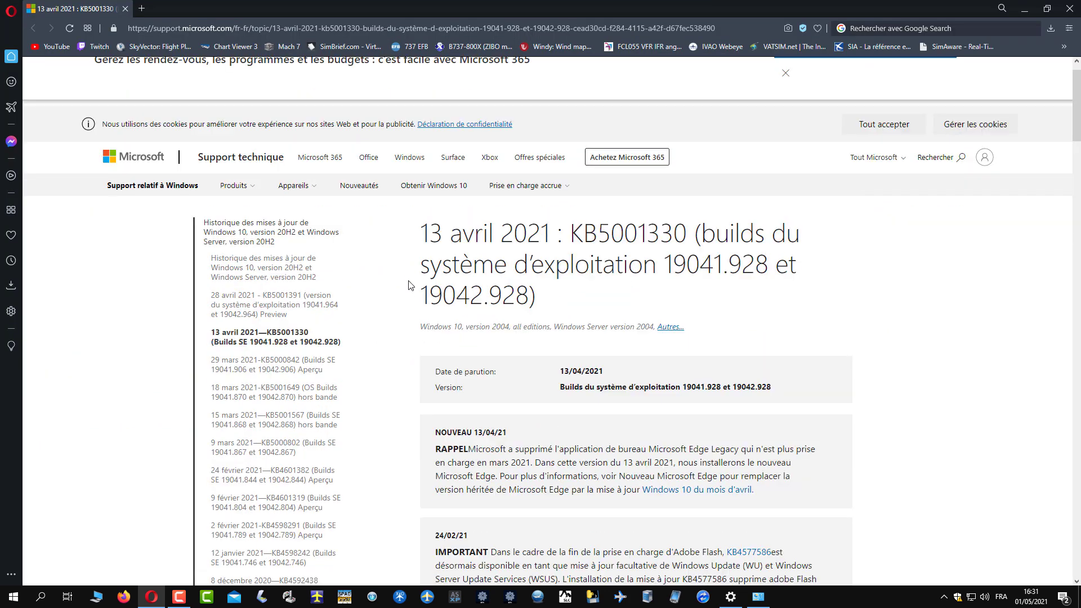
scroll(435, 259, "down", 2)
left_click_drag(429, 160, 796, 218)
scroll(566, 225, "down", 1)
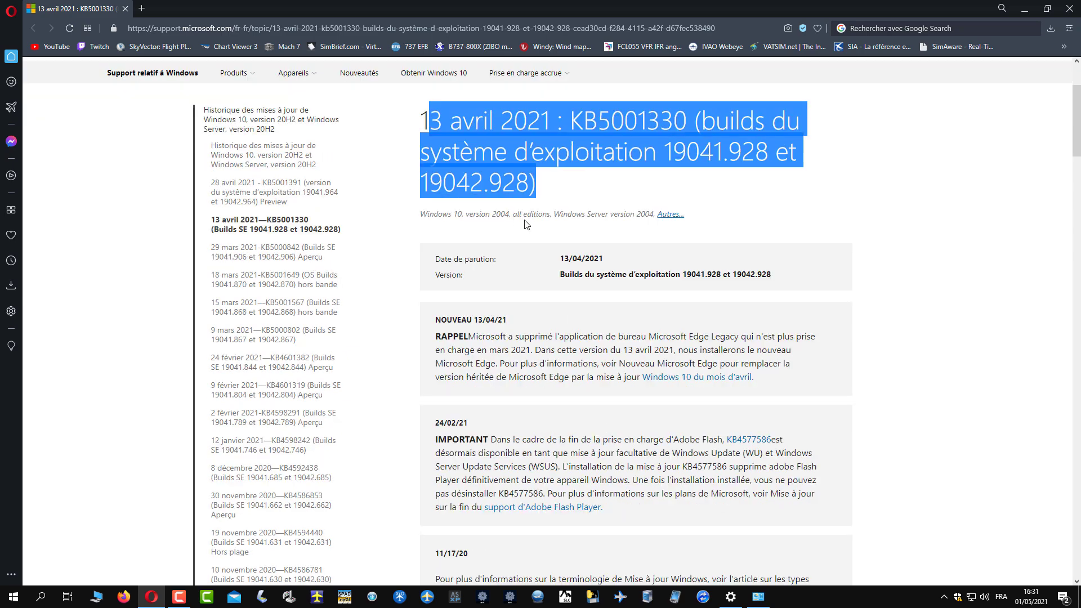
left_click(411, 227)
scroll(453, 231, "down", 15)
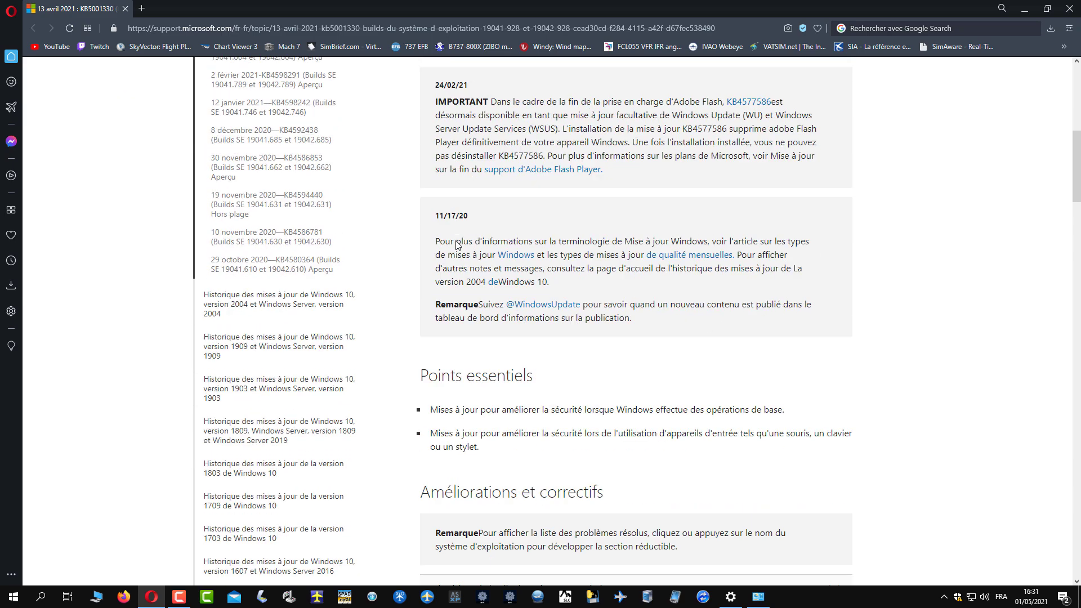
scroll(439, 204, "down", 7)
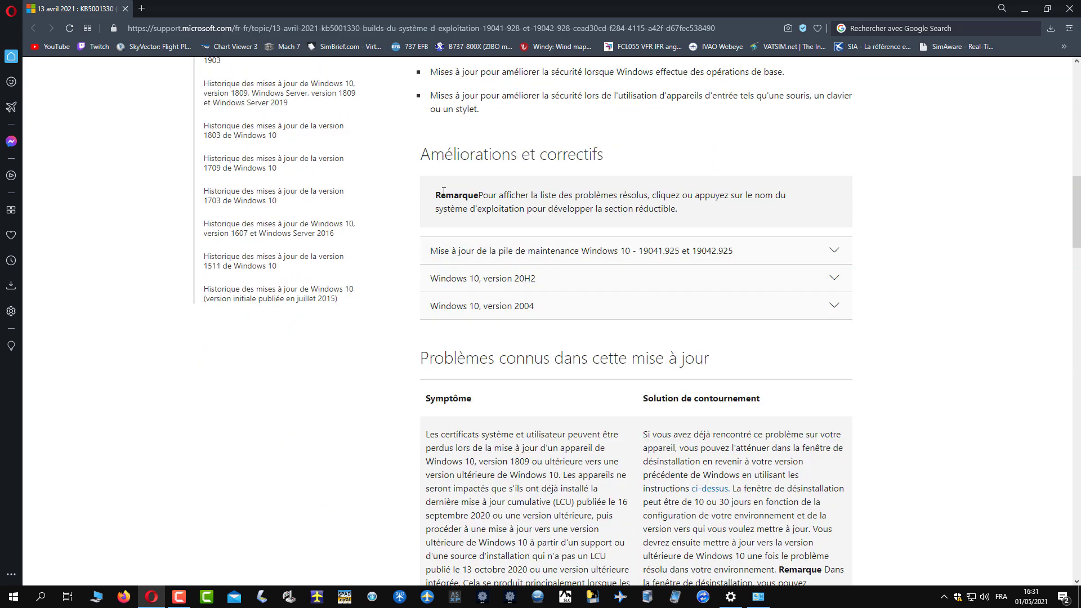
scroll(445, 206, "down", 19)
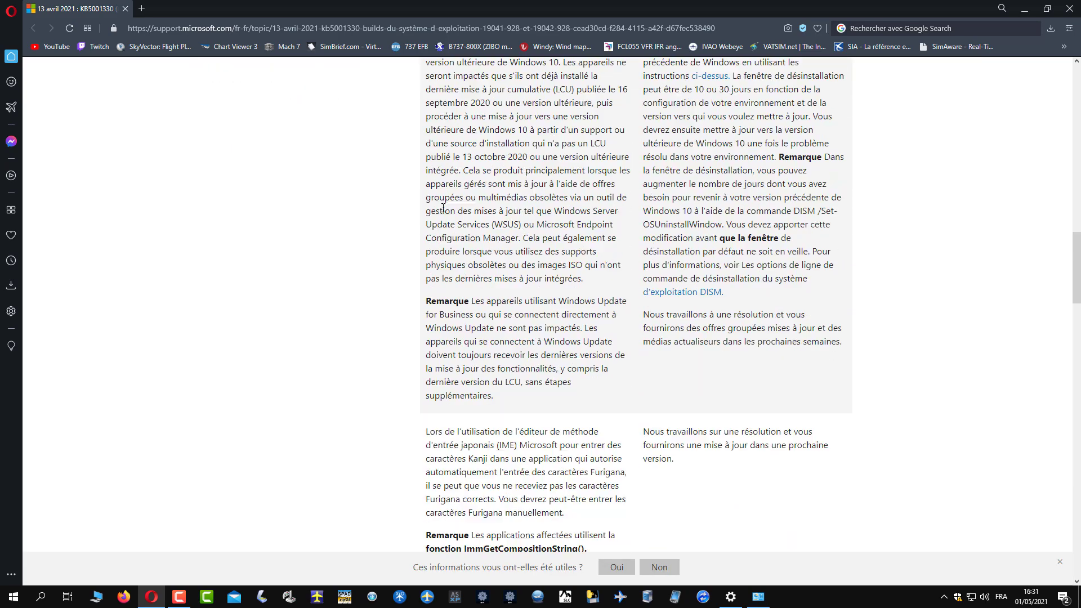
scroll(441, 211, "down", 12)
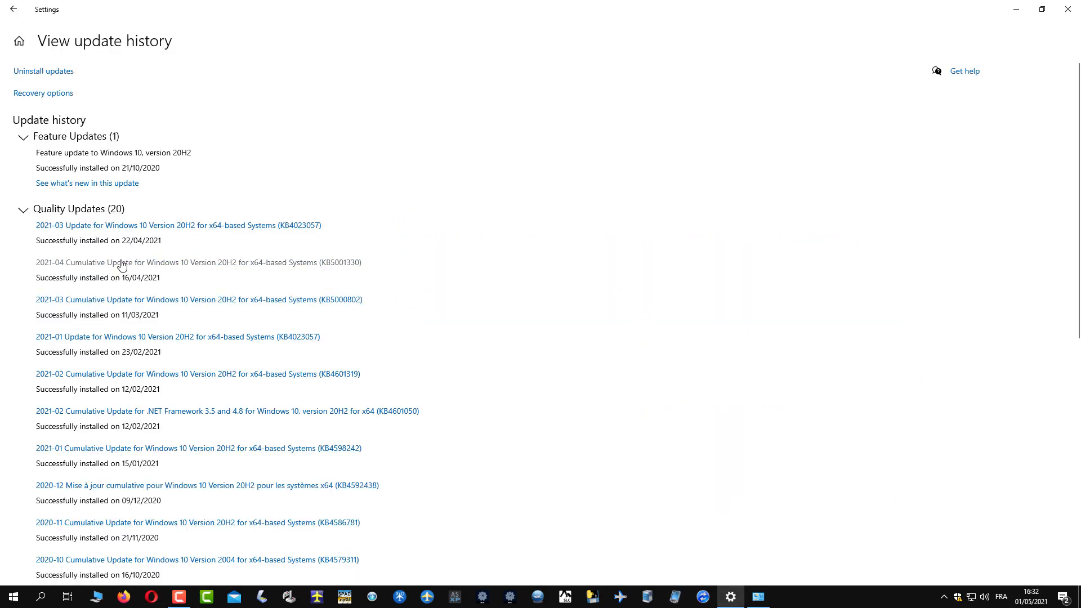
Step: Open the support article for the 2021-03 cumulative update KB5000802, read its known issues and close the article
left_click(140, 301)
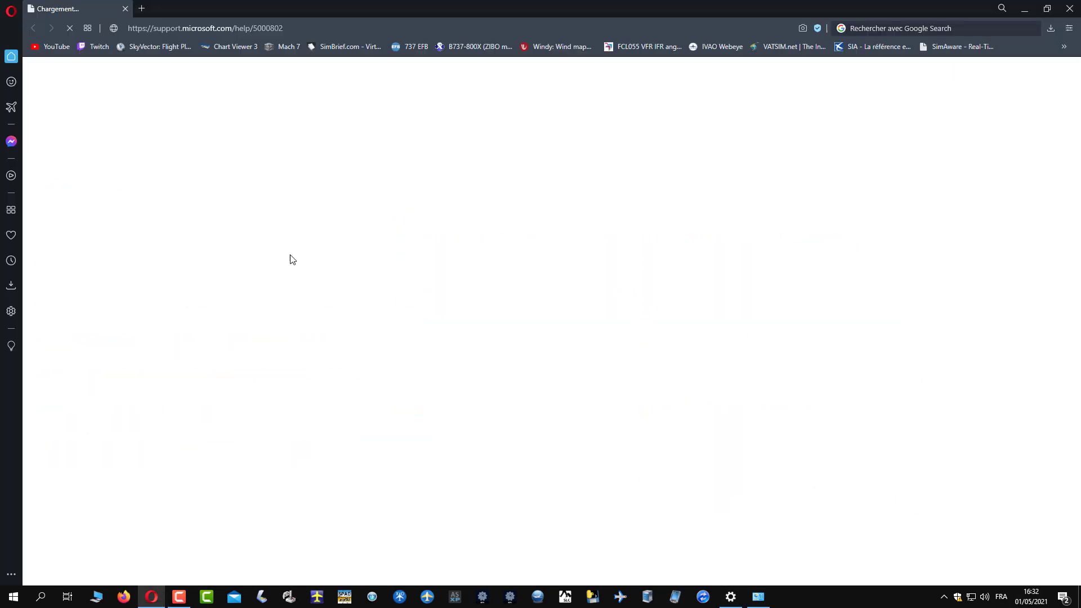
scroll(321, 302, "down", 15)
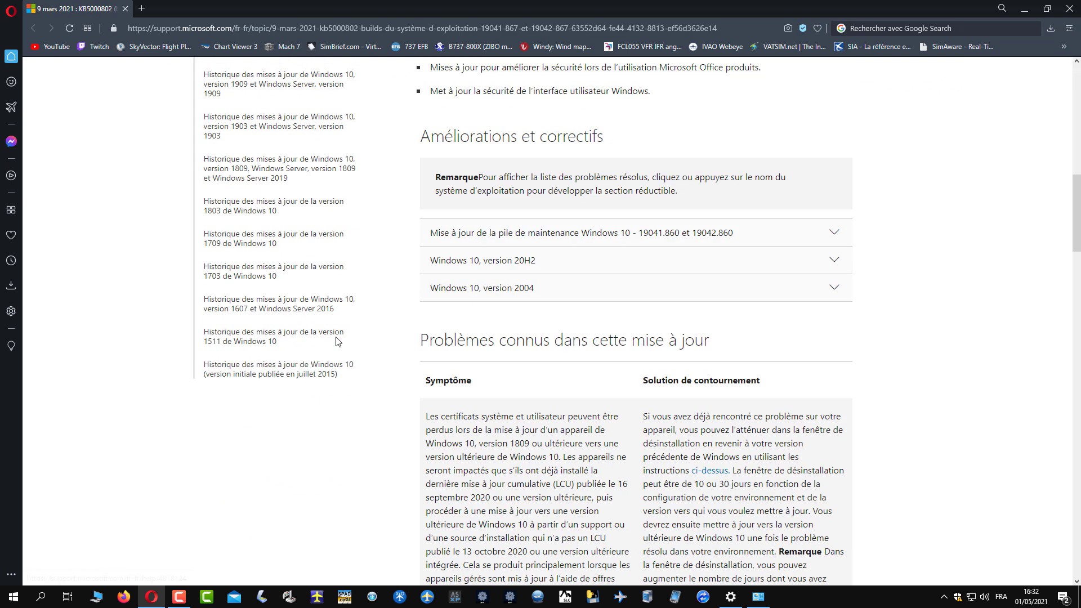
scroll(338, 345, "down", 7)
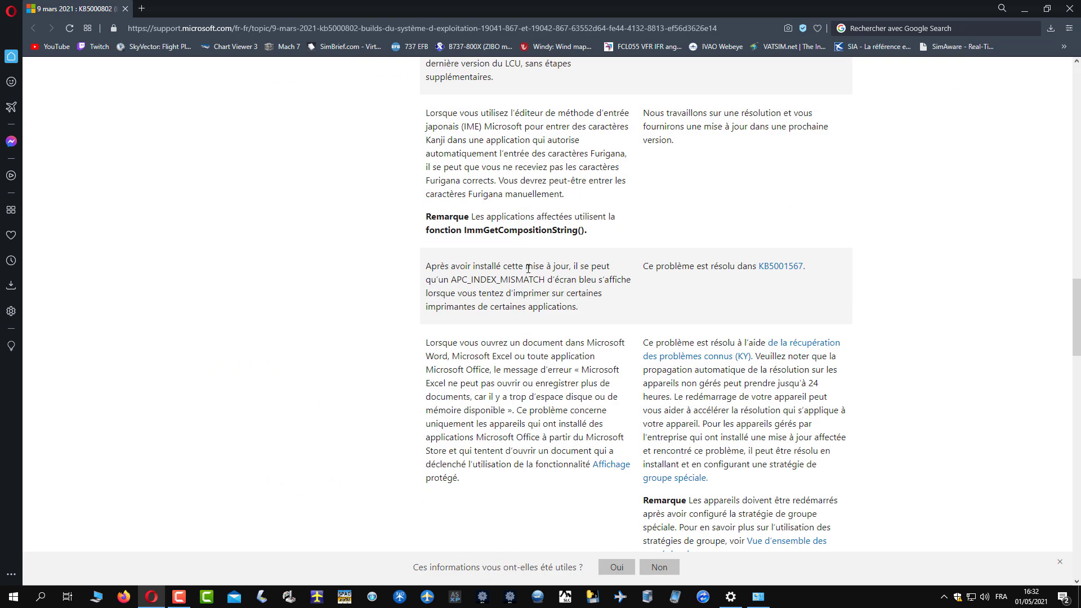
scroll(383, 327, "down", 3)
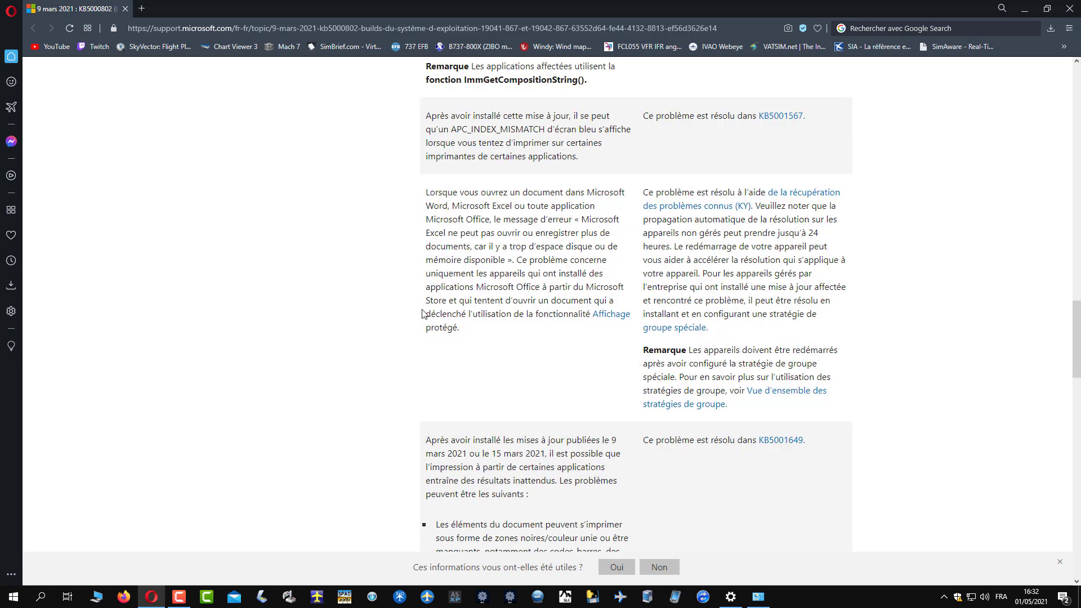
scroll(423, 314, "down", 2)
scroll(484, 366, "down", 4)
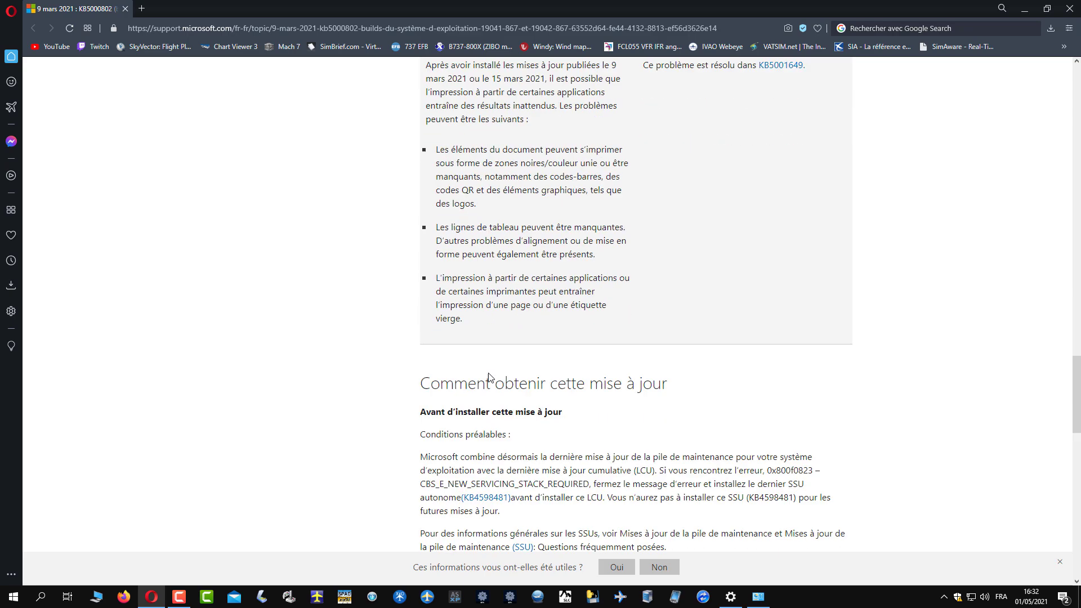
scroll(489, 377, "down", 18)
scroll(478, 377, "up", 15)
left_click(1069, 8)
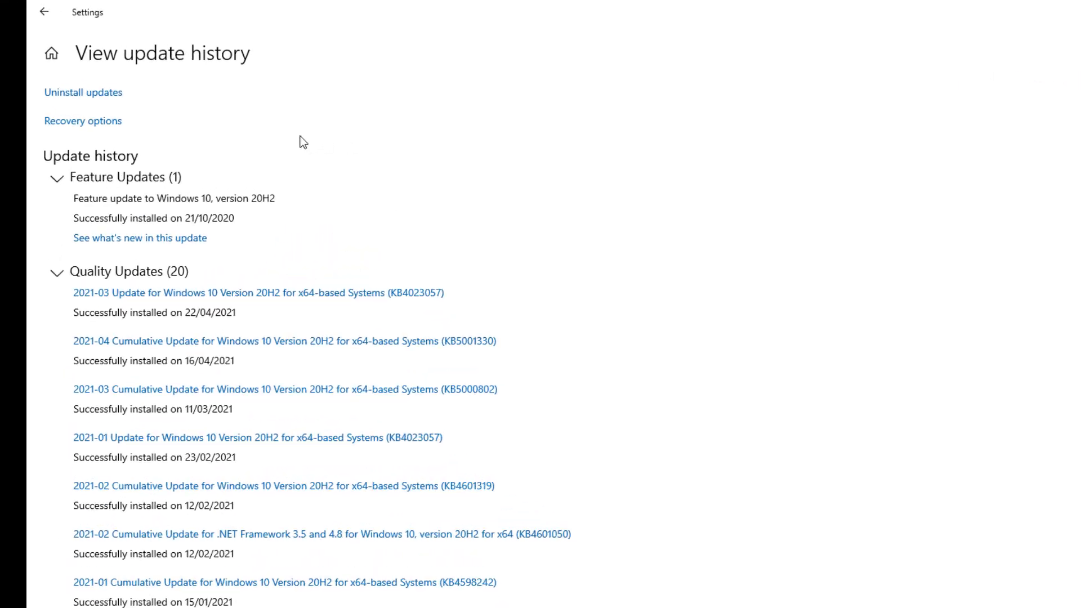
Step: Uninstall the Security Update for Microsoft Windows KB5001330 from the installed updates
left_click(119, 103)
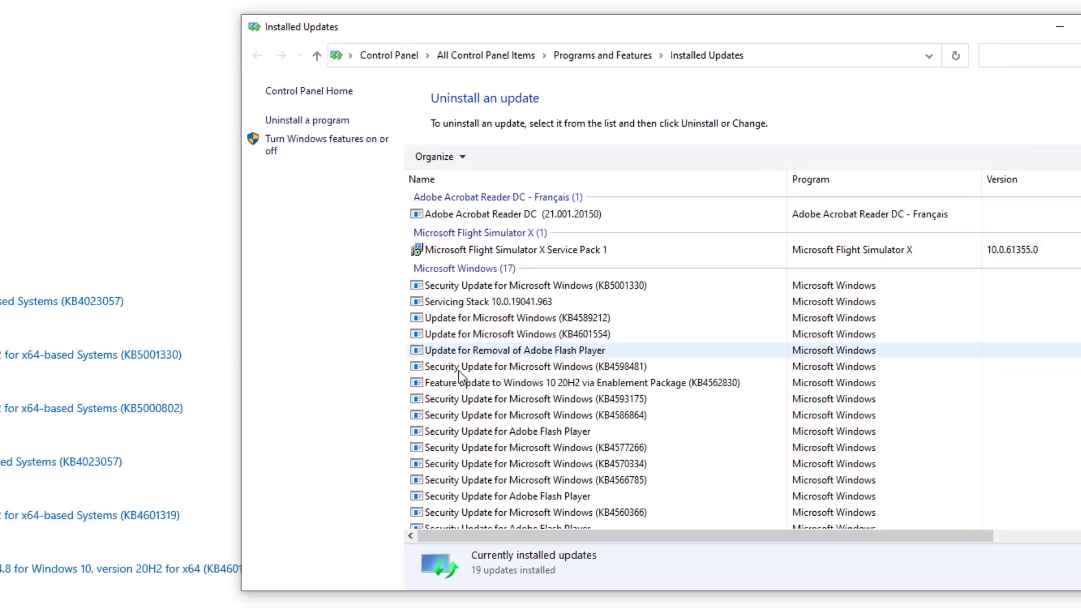
left_click(578, 286)
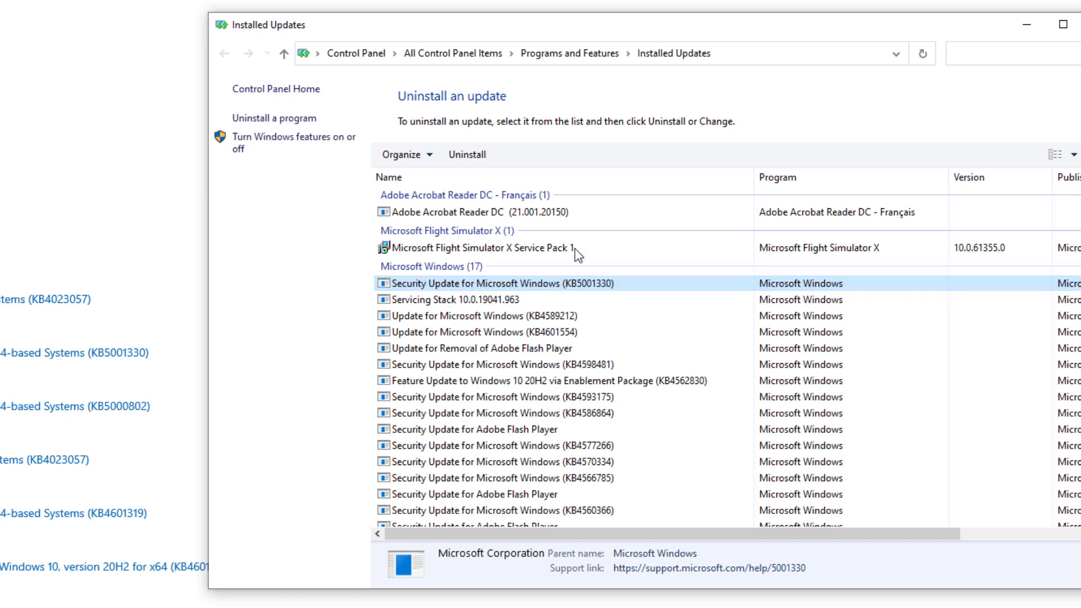
left_click(483, 157)
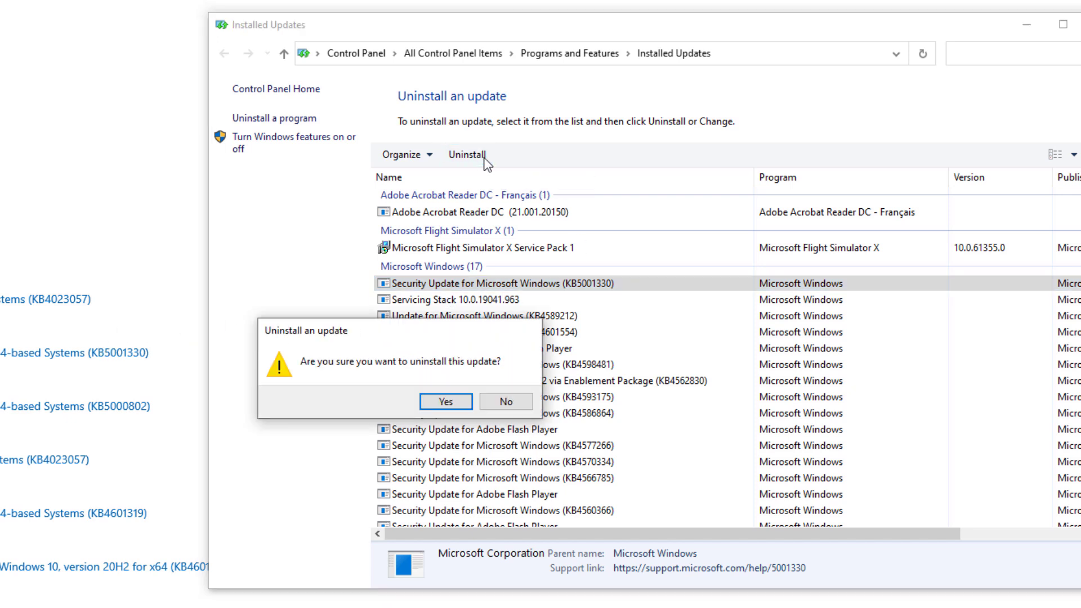
left_click(444, 401)
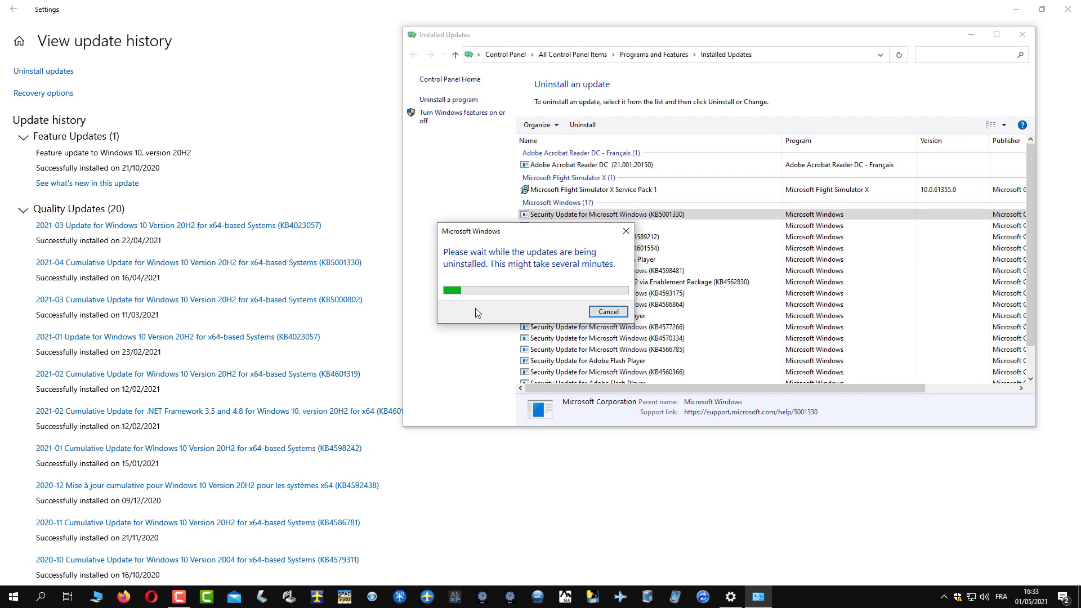
Step: Open the NVIDIA Control Panel and check the progress of the update removal in the Installed Updates window
left_click(943, 596)
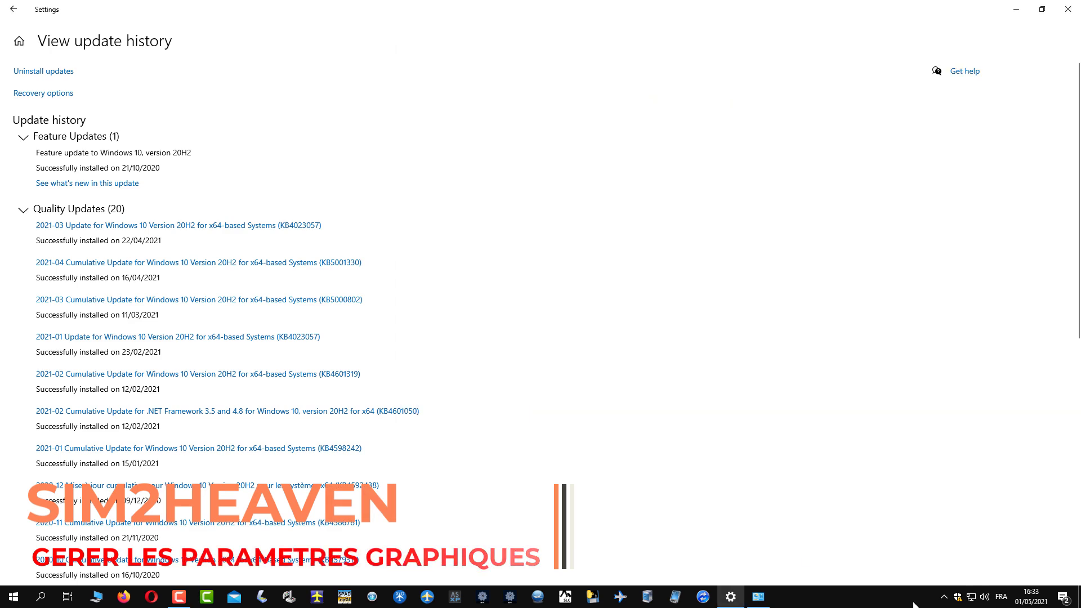
left_click(944, 596)
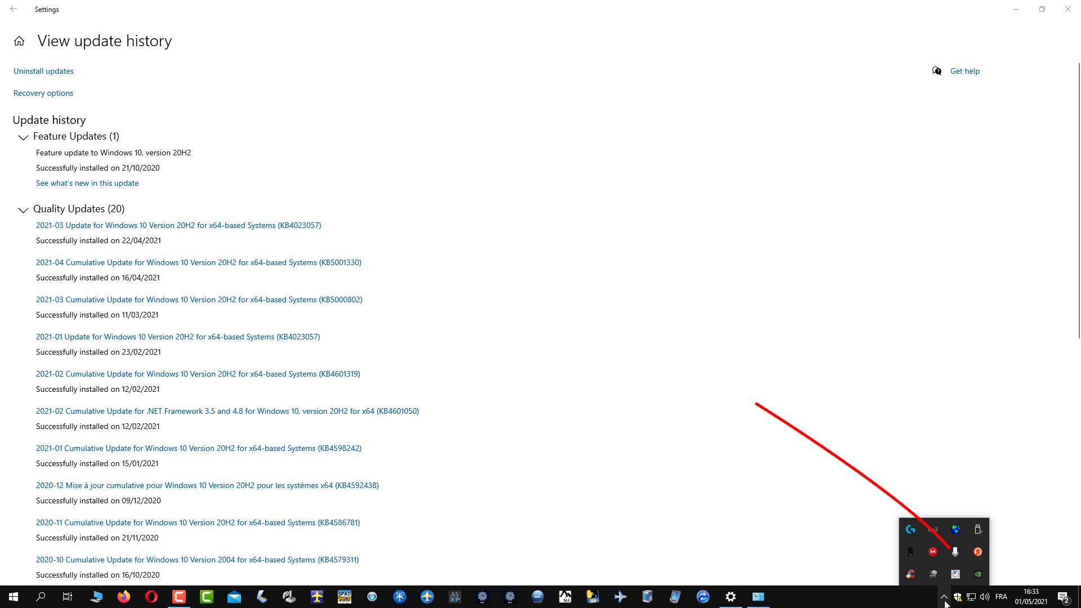
right_click(976, 576)
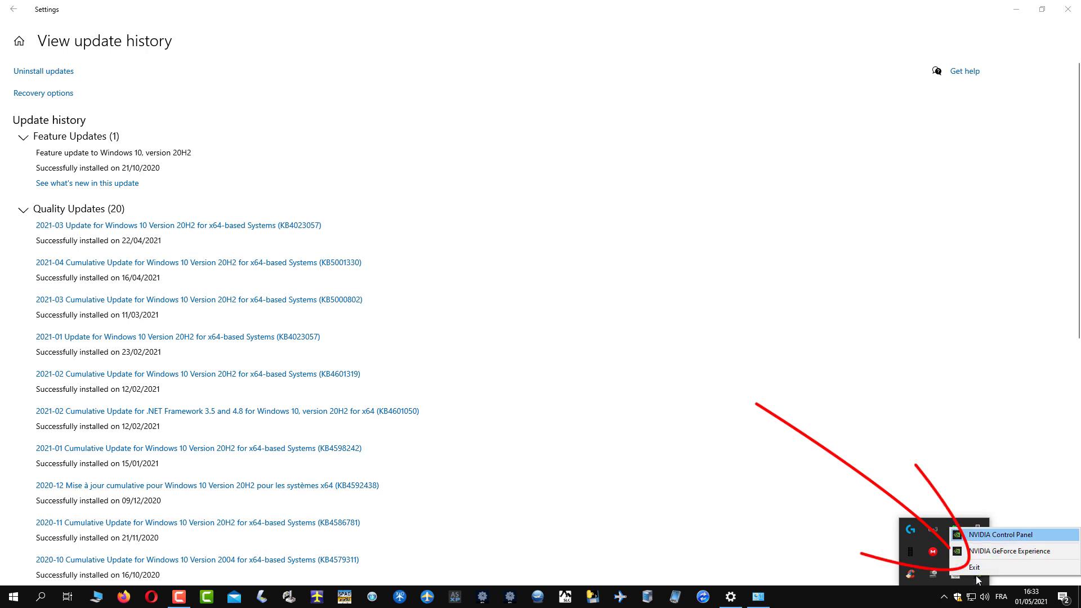
left_click(975, 575)
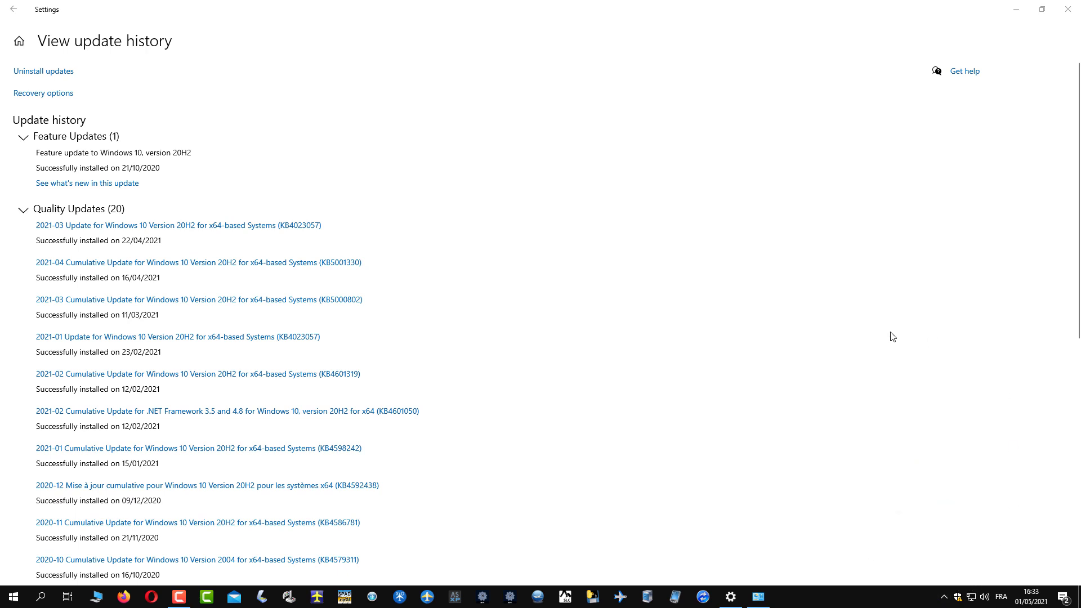
left_click(758, 596)
left_click(678, 36)
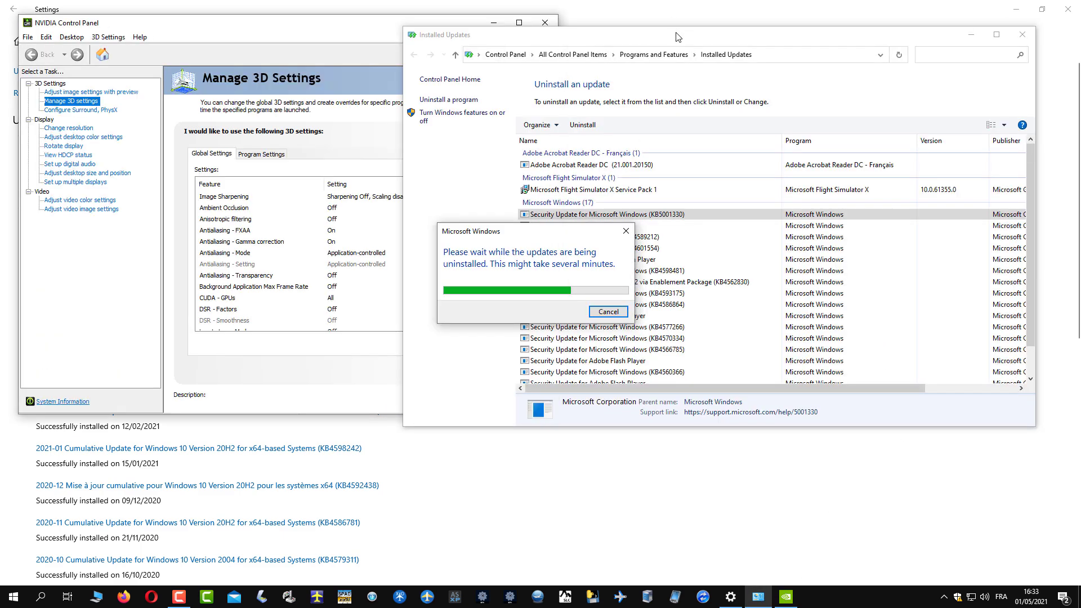
Step: Bring the NVIDIA Control Panel in front of the Installed Updates window and keep it as a non-maximized window
left_click(335, 32)
left_click_drag(332, 32, 598, 68)
left_click(802, 58)
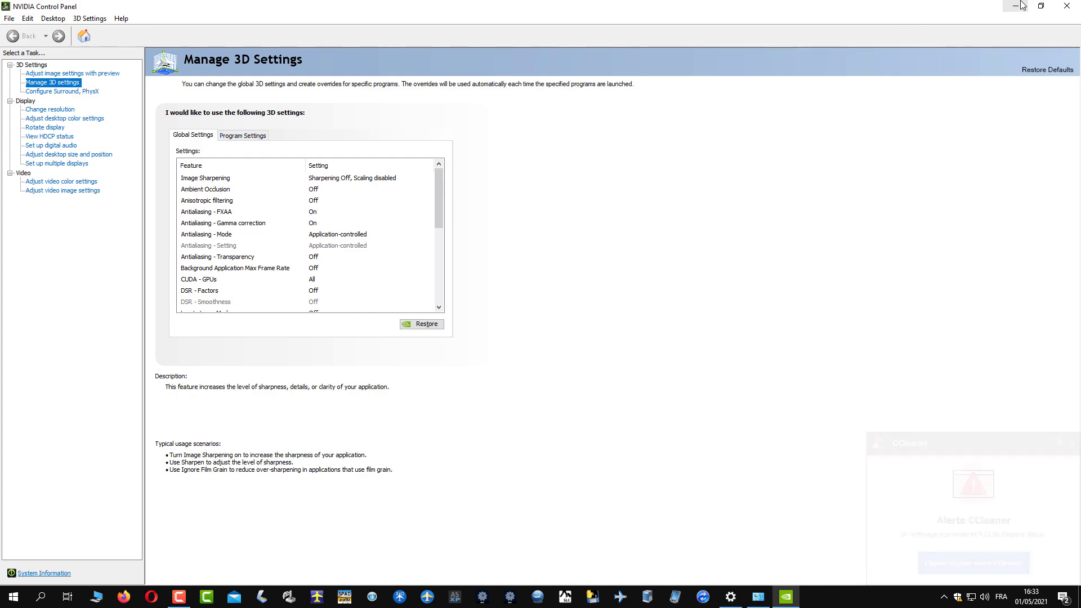
left_click(1041, 5)
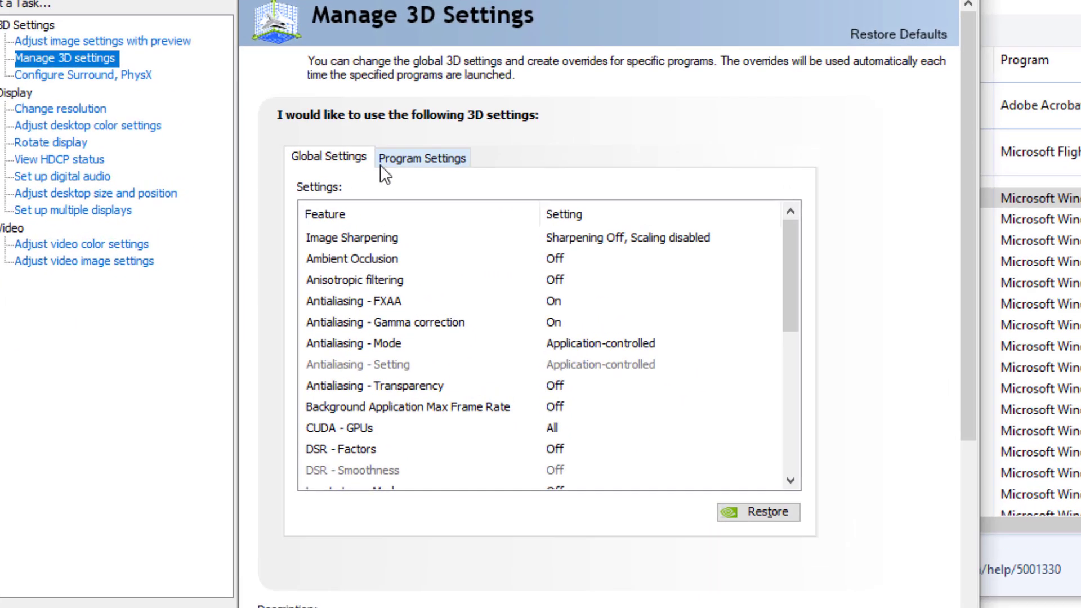
Step: Show the program-specific 3D settings for Microsoft Flight Simulator
left_click(542, 186)
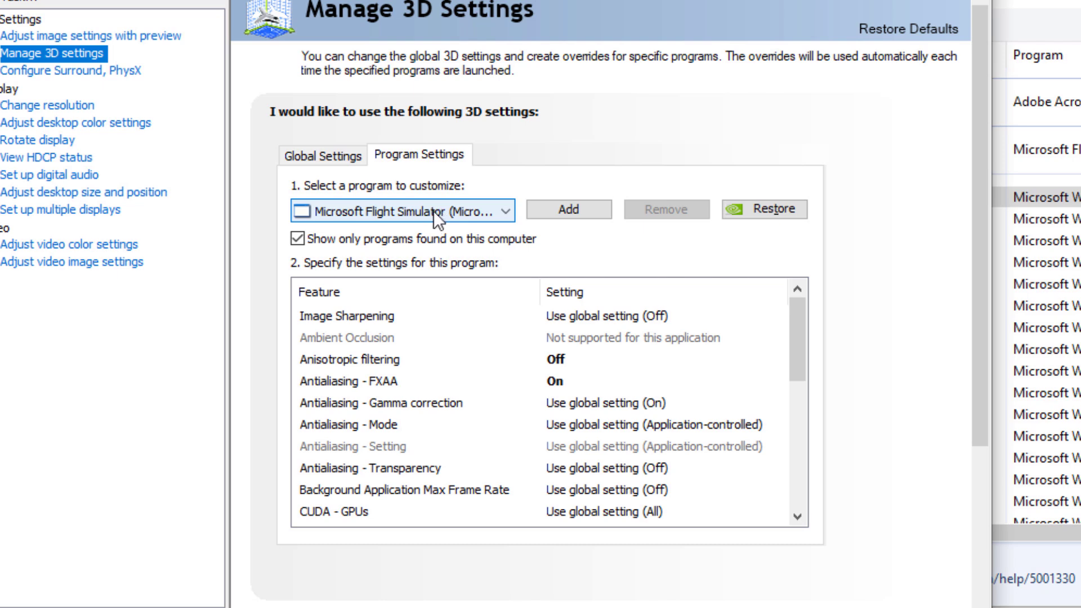
left_click(450, 211)
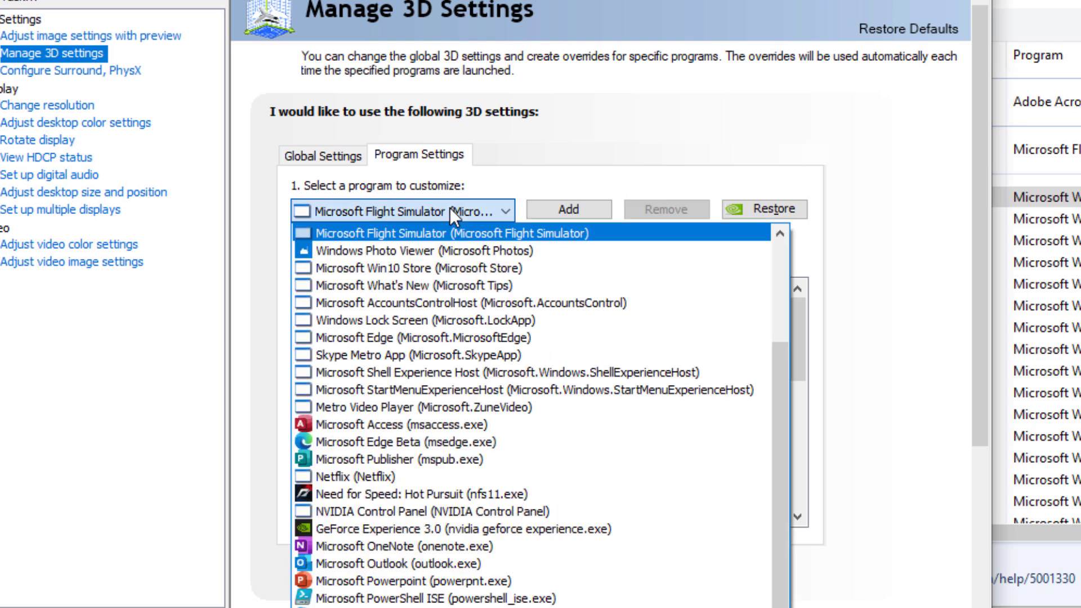
left_click(463, 232)
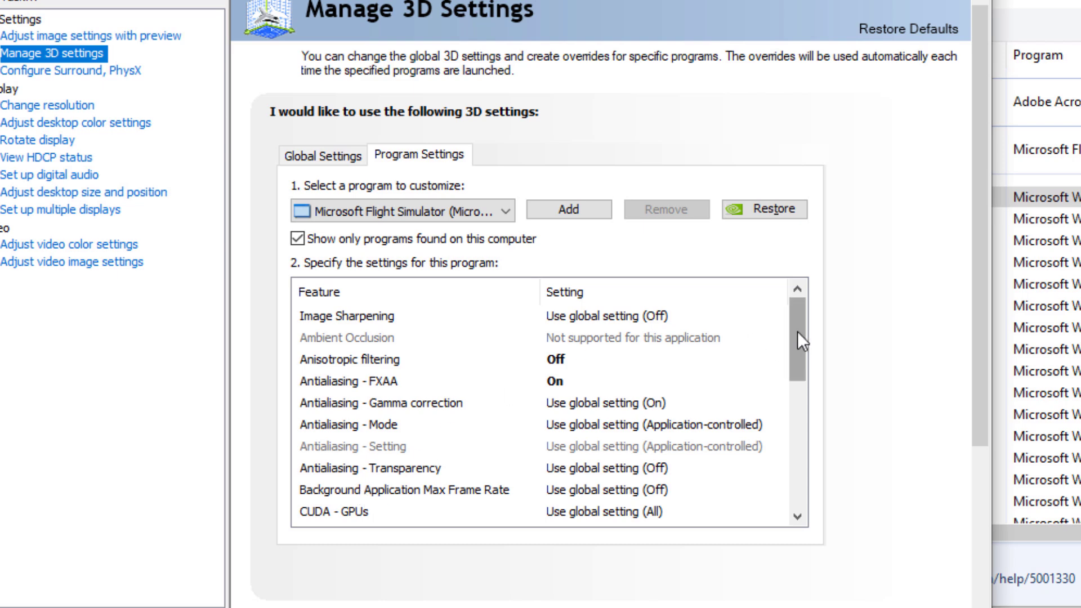
Step: Review the Image Sharpening, Anisotropic filtering and Low Latency Mode settings for Microsoft Flight Simulator
left_click(400, 320)
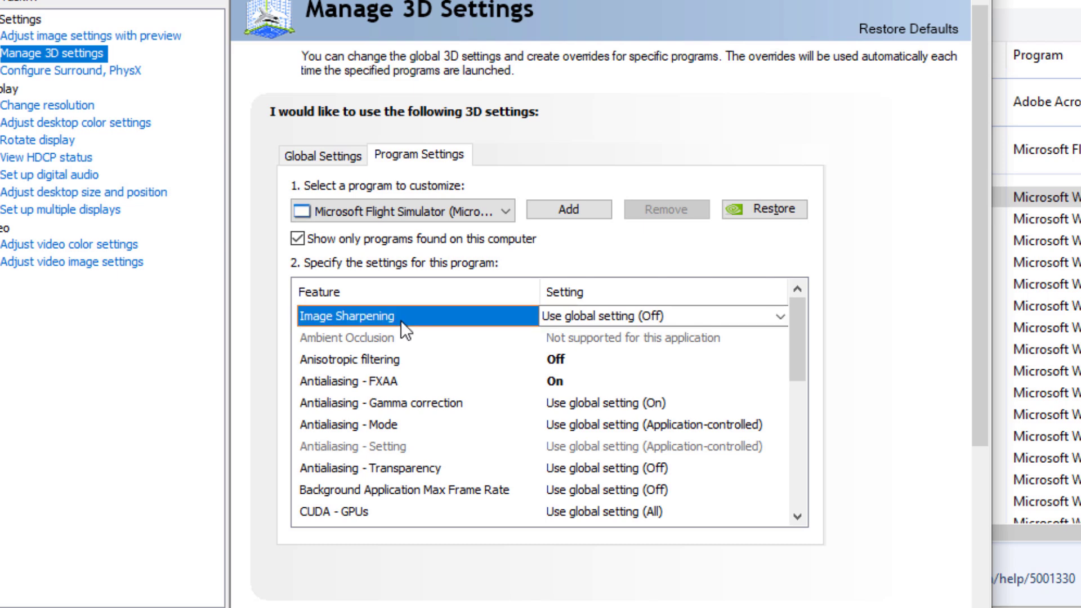
left_click(430, 362)
left_click_drag(797, 361, 792, 373)
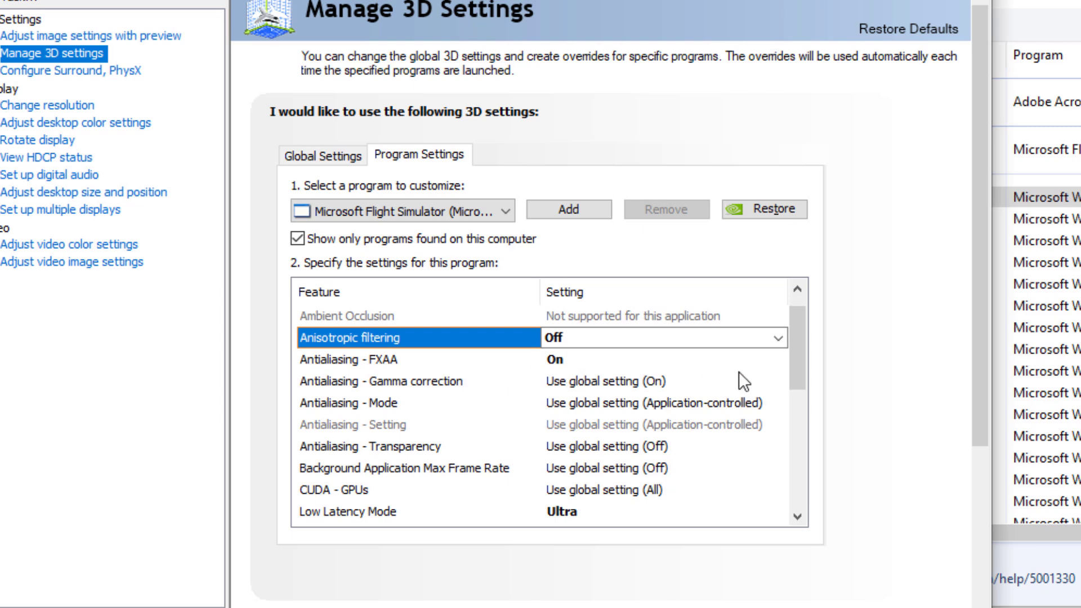
left_click_drag(795, 365, 796, 384)
left_click(559, 469)
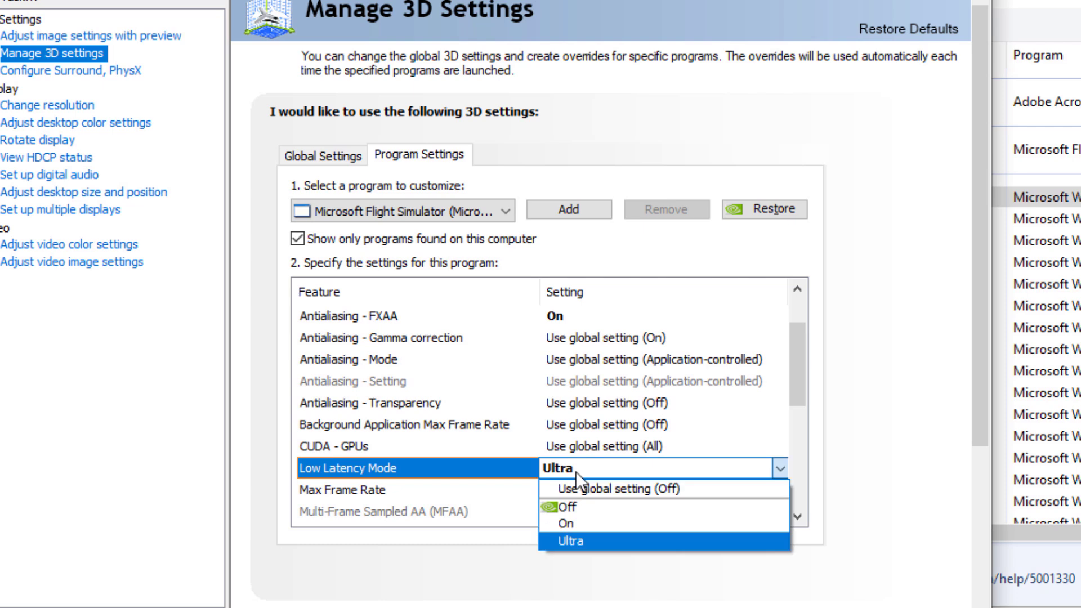
left_click(480, 464)
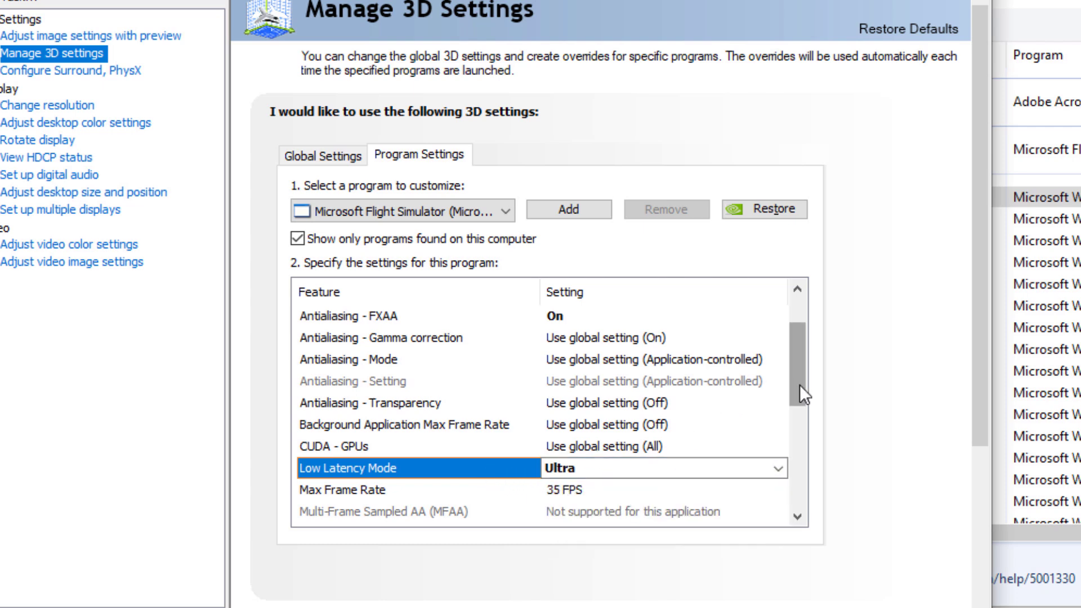
Step: Review the Max Frame Rate options for Microsoft Flight Simulator and the settings that follow them
left_click_drag(799, 384, 796, 419)
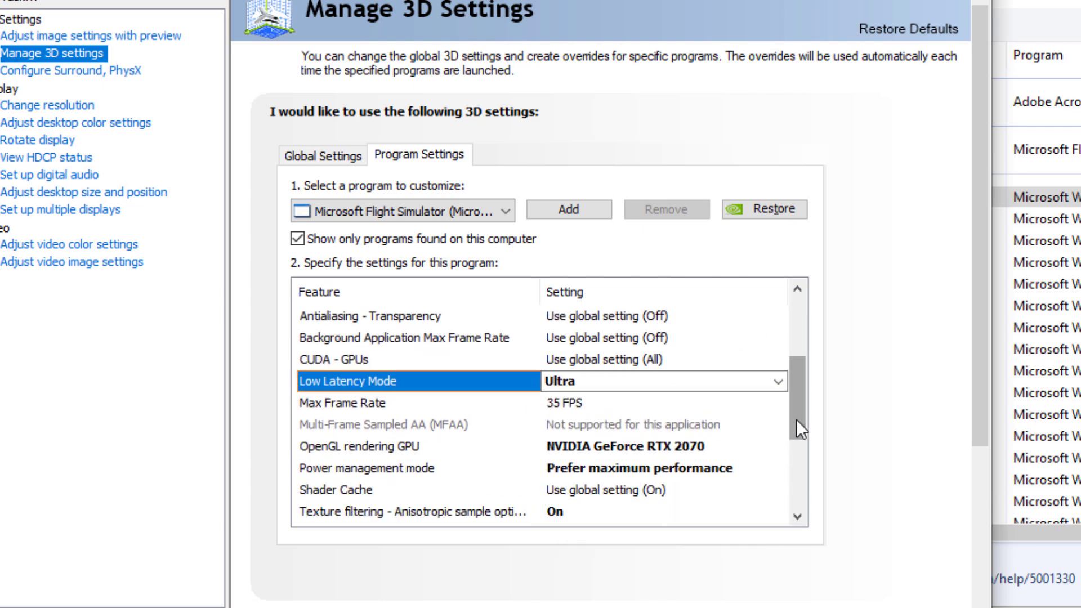
left_click(565, 407)
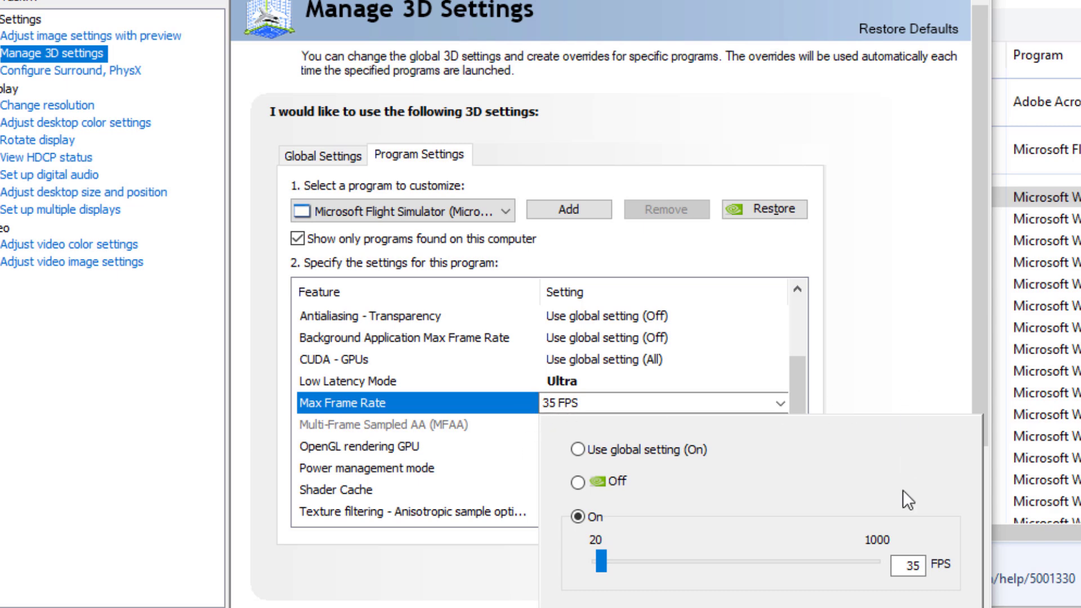
key("Return")
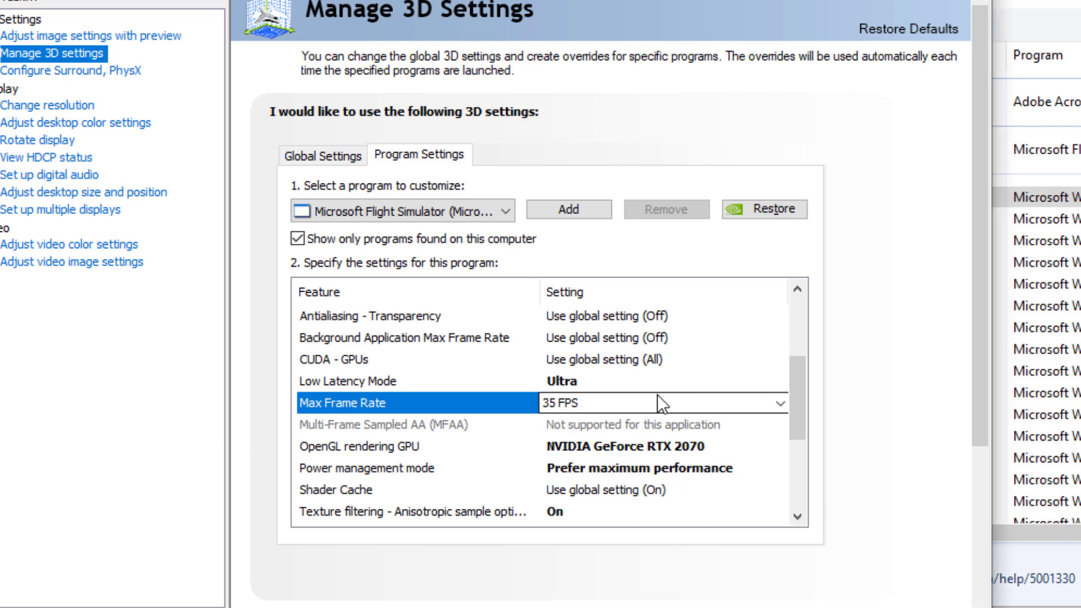
scroll(641, 424, "down", 1)
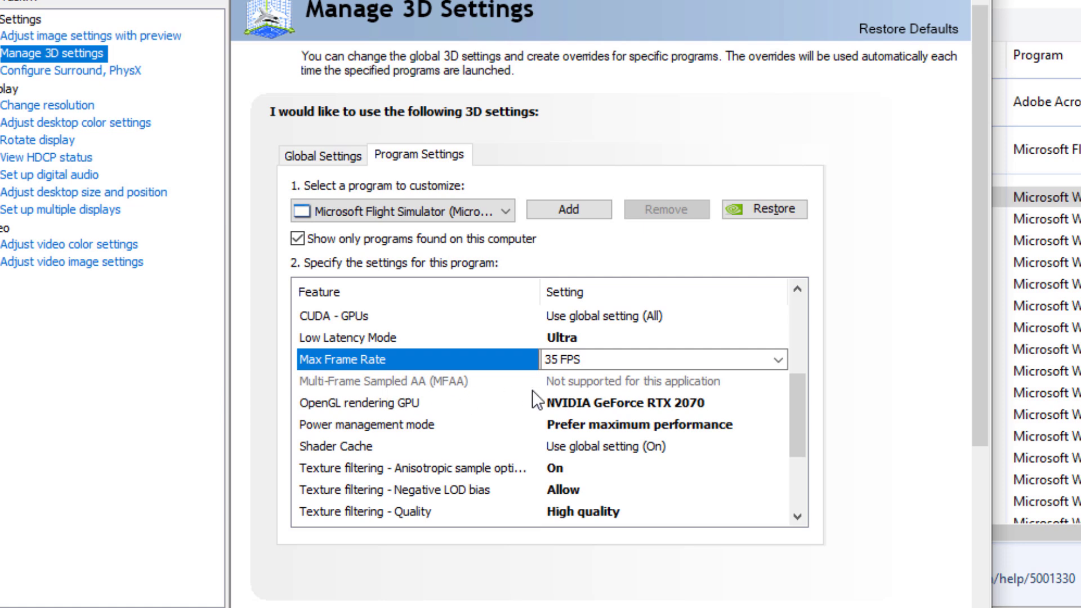
Step: For Microsoft Flight Simulator, pick NVIDIA GeForce RTX 2070 as OpenGL rendering GPU and Prefer maximum performance as power management mode
left_click(603, 403)
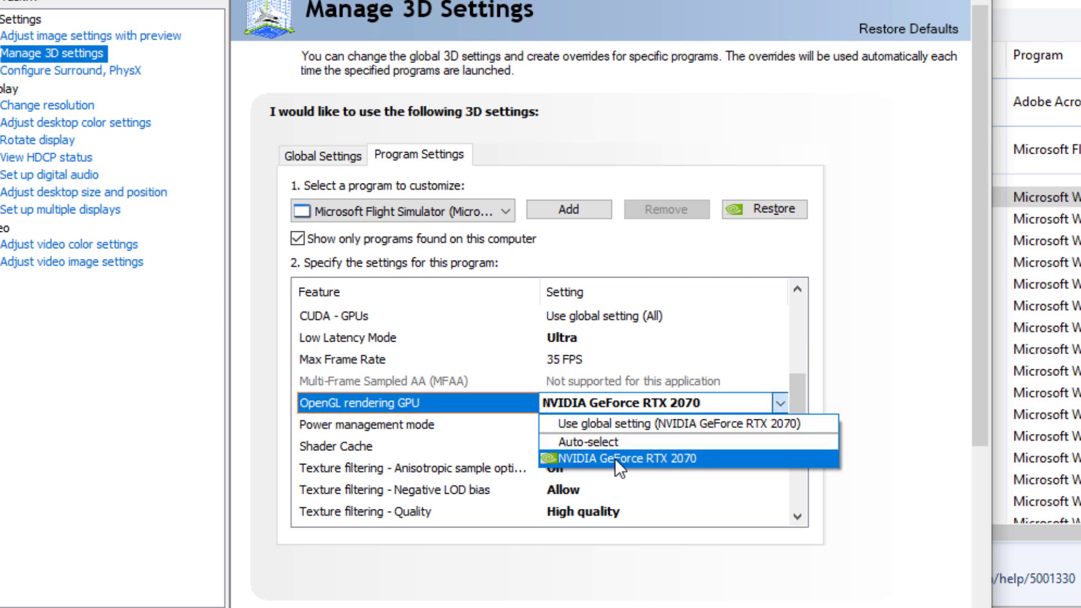
left_click(615, 458)
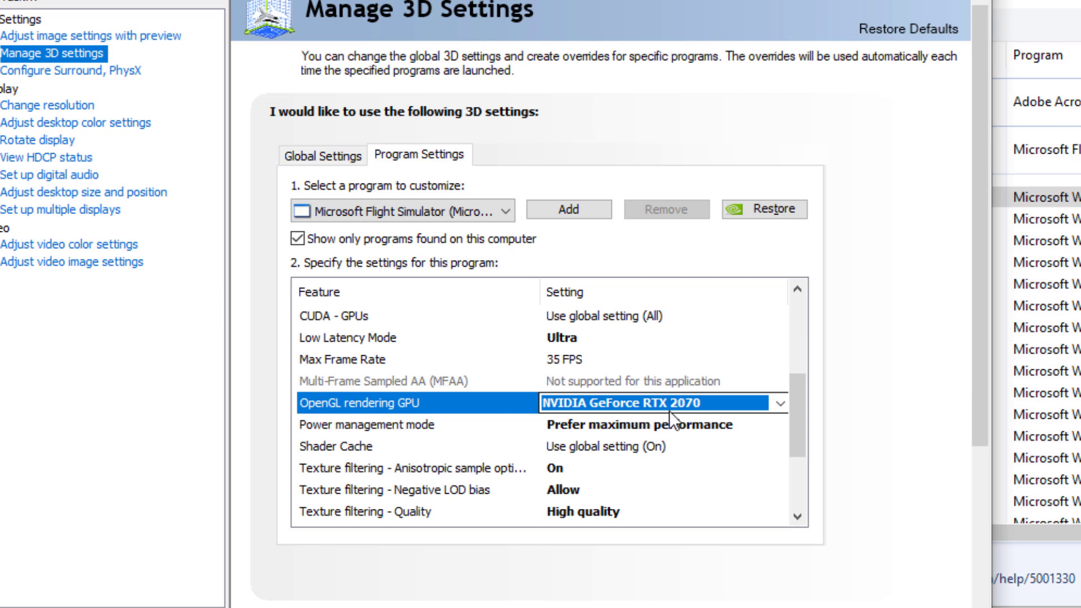
left_click(447, 423)
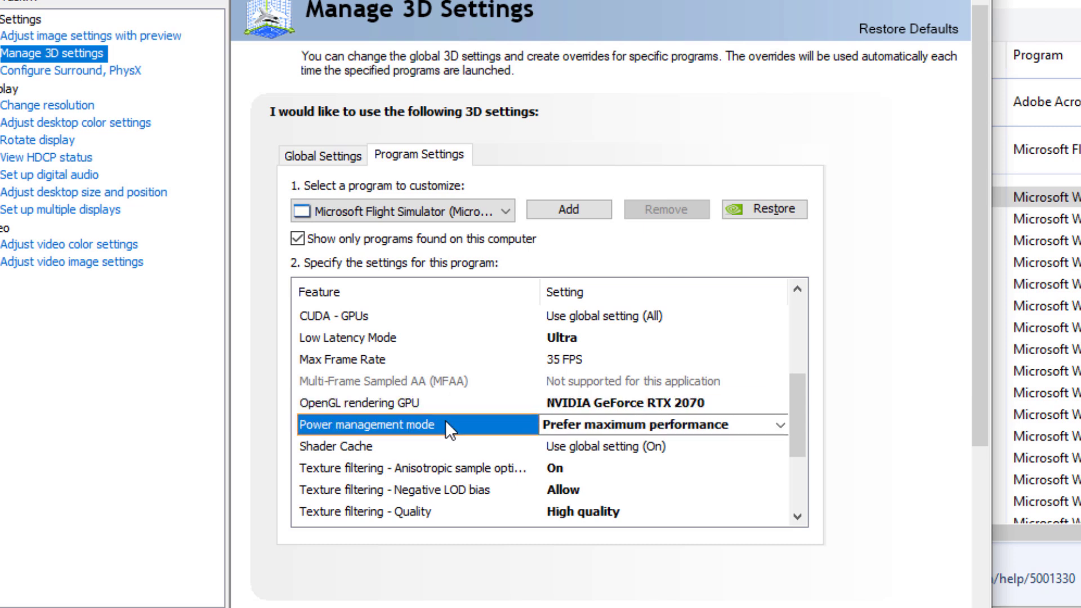
left_click(626, 420)
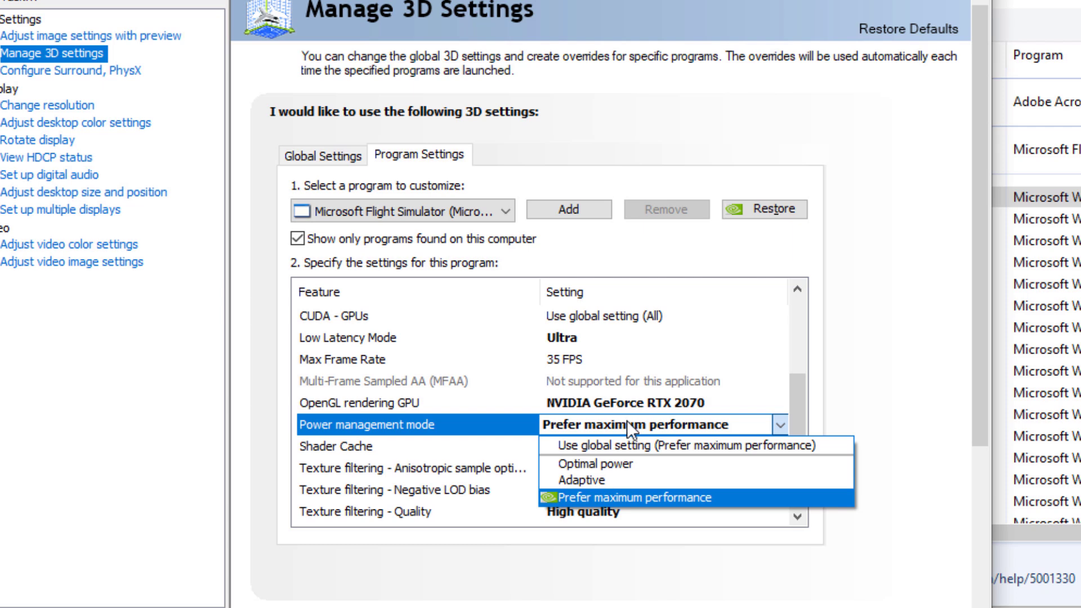
left_click(630, 496)
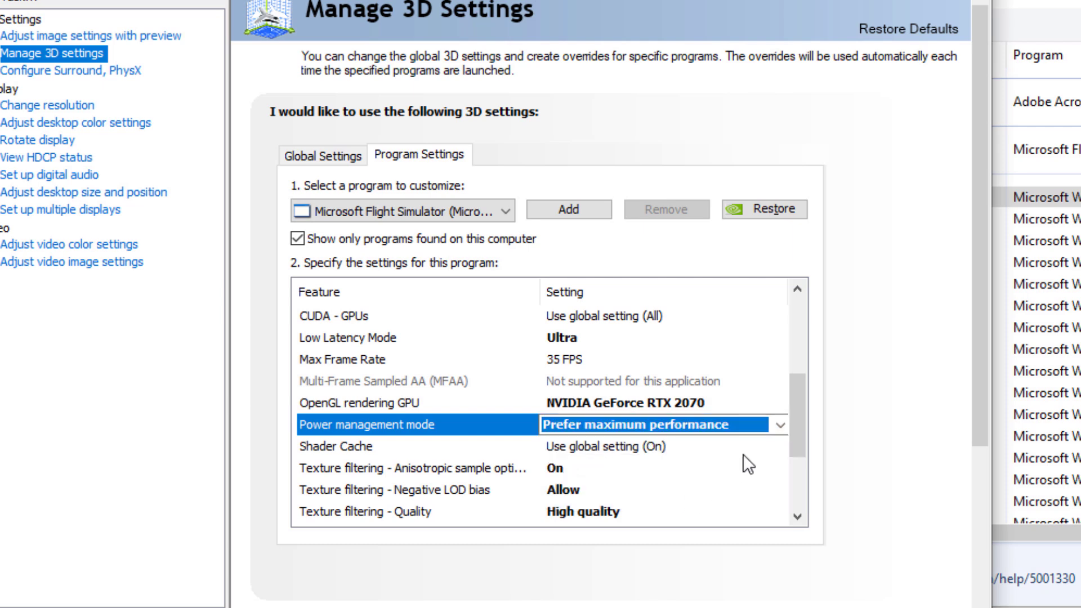
left_click_drag(794, 428, 796, 465)
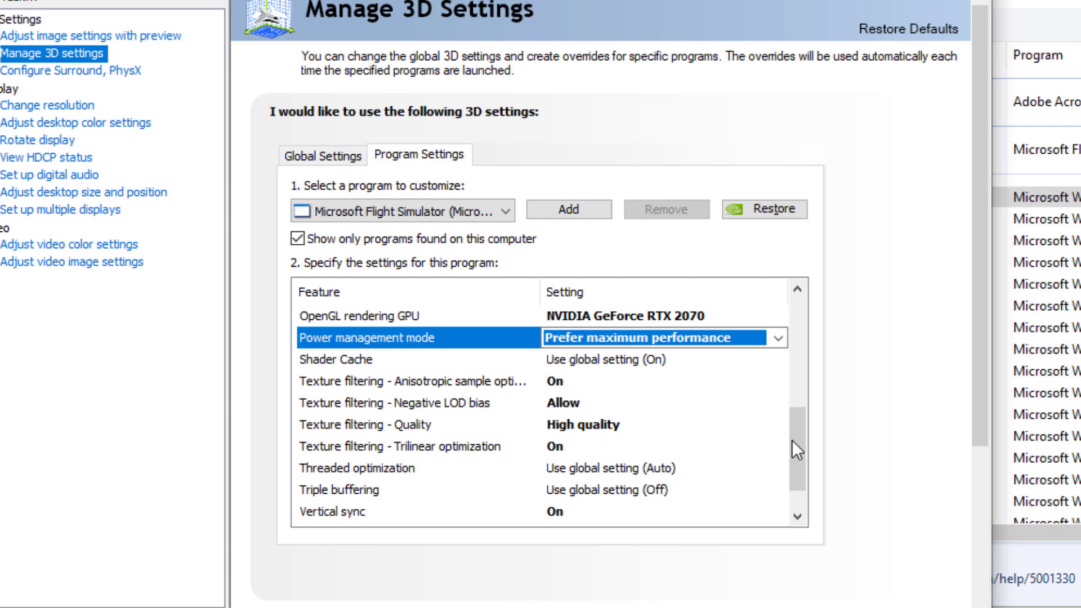
left_click_drag(802, 445, 802, 470)
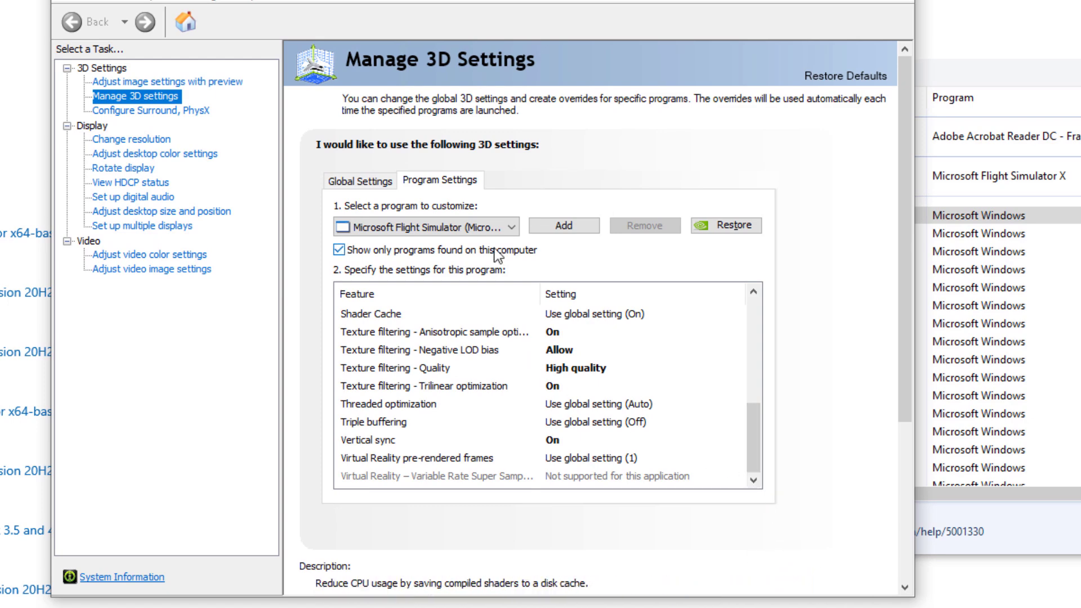
Step: Switch the program being customized to X-Plane (x-plane.exe)
left_click(494, 228)
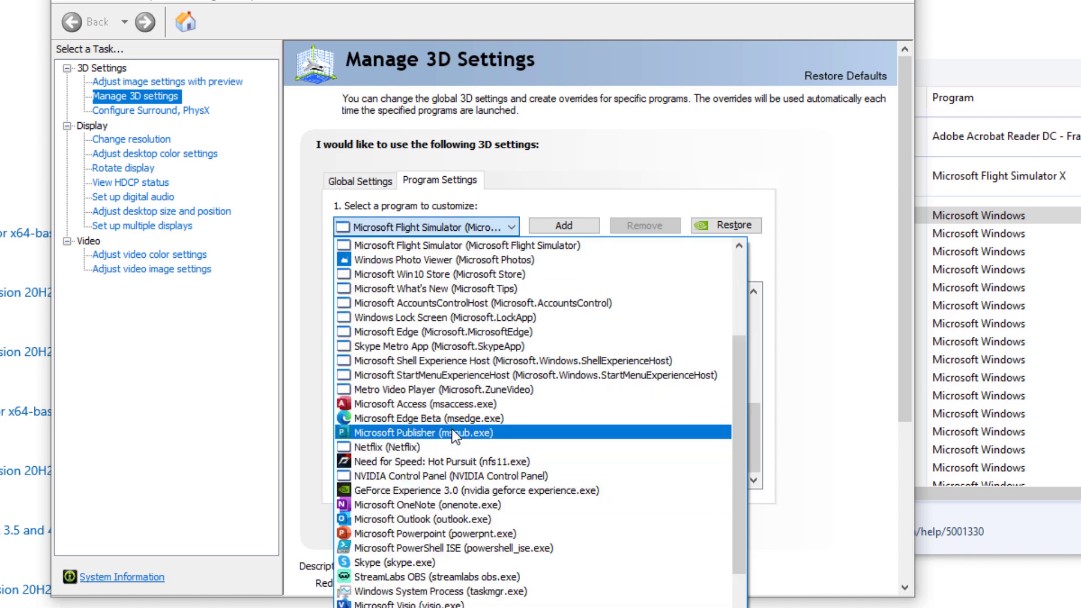
scroll(444, 473, "down", 3)
scroll(439, 527, "down", 2)
left_click(439, 526)
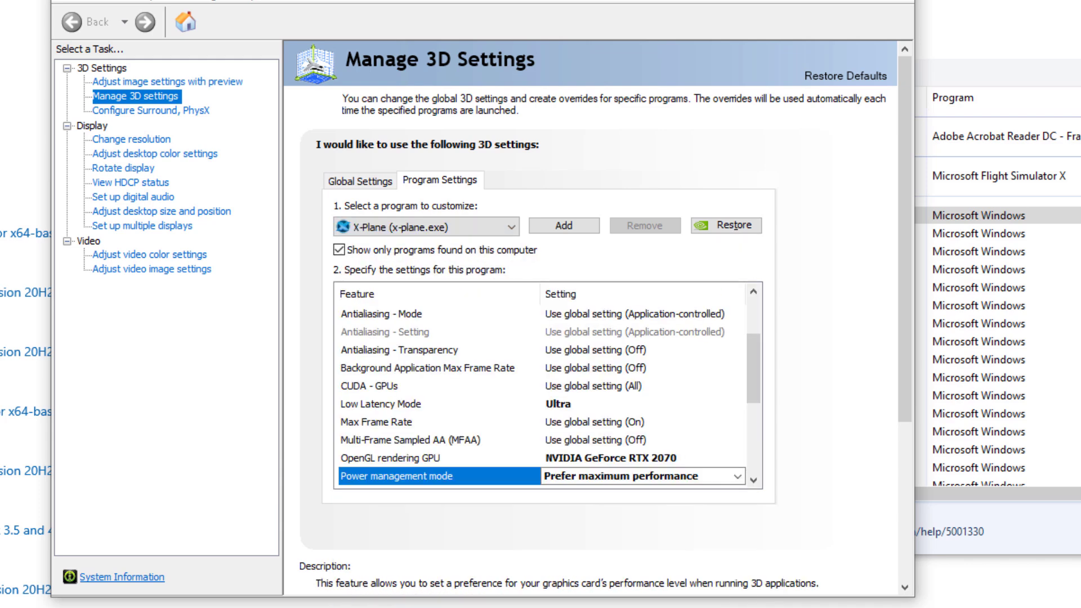
Step: Review X-Plane's 3D settings from Image Sharpening through power management and texture filtering to Vertical sync
left_click_drag(748, 370, 752, 308)
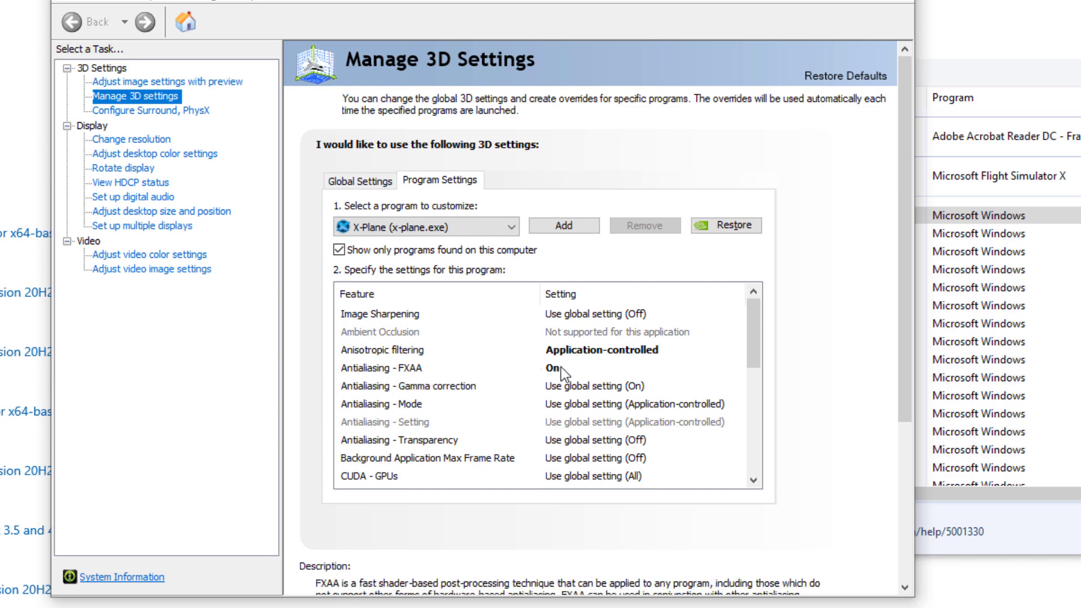
left_click_drag(756, 340, 757, 423)
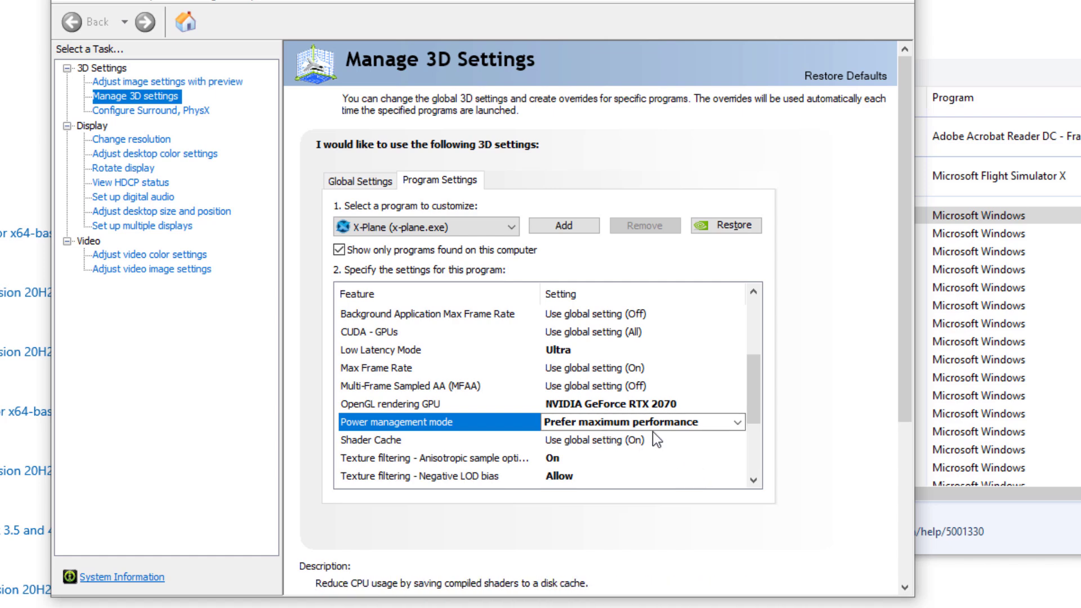
left_click_drag(755, 391, 755, 405)
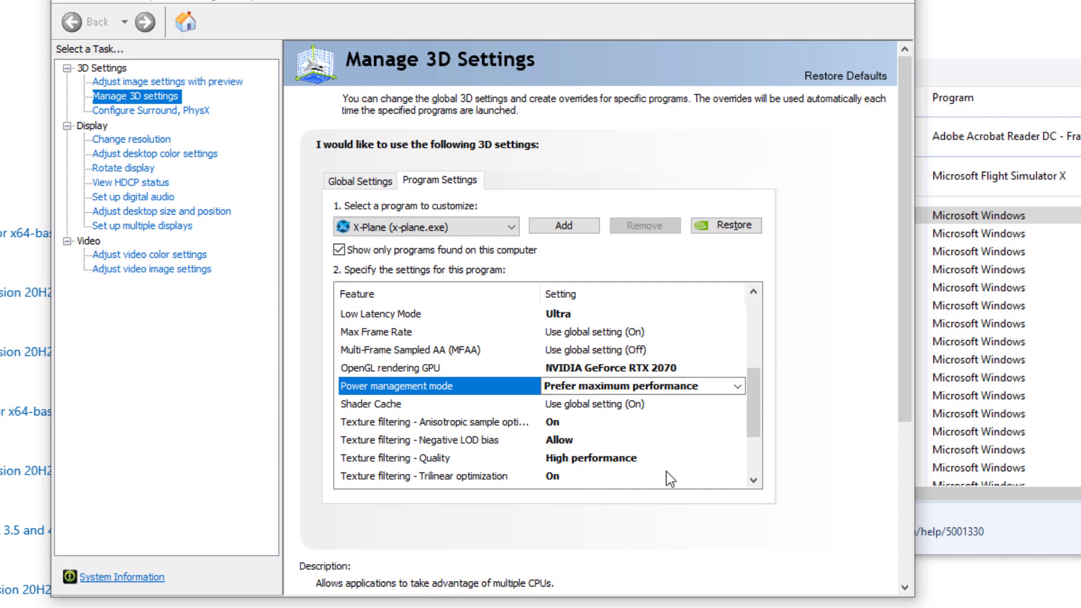
left_click_drag(752, 400, 752, 406)
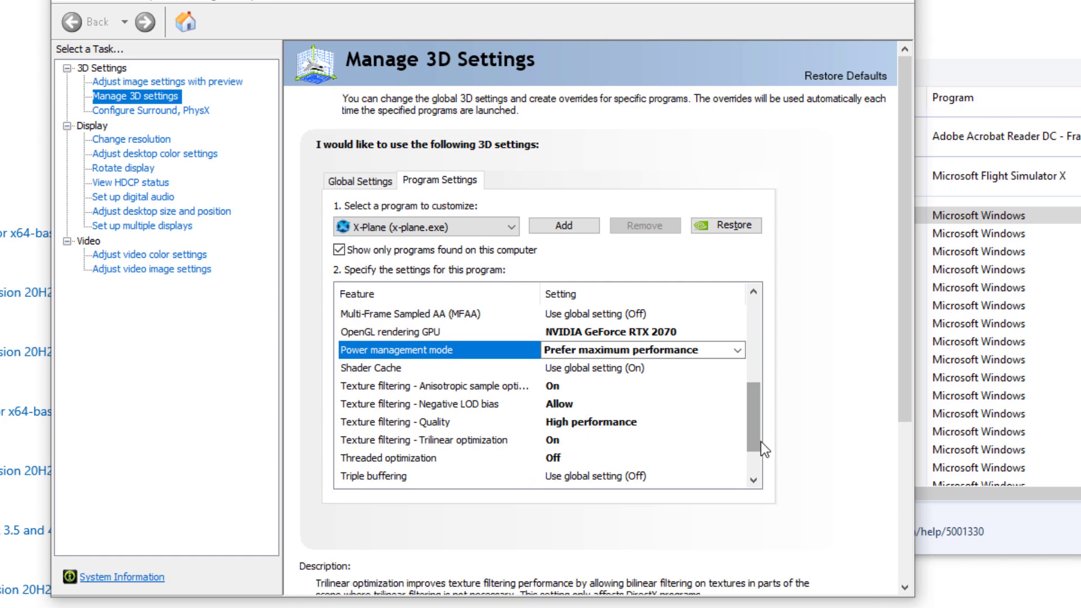
left_click_drag(760, 432, 759, 457)
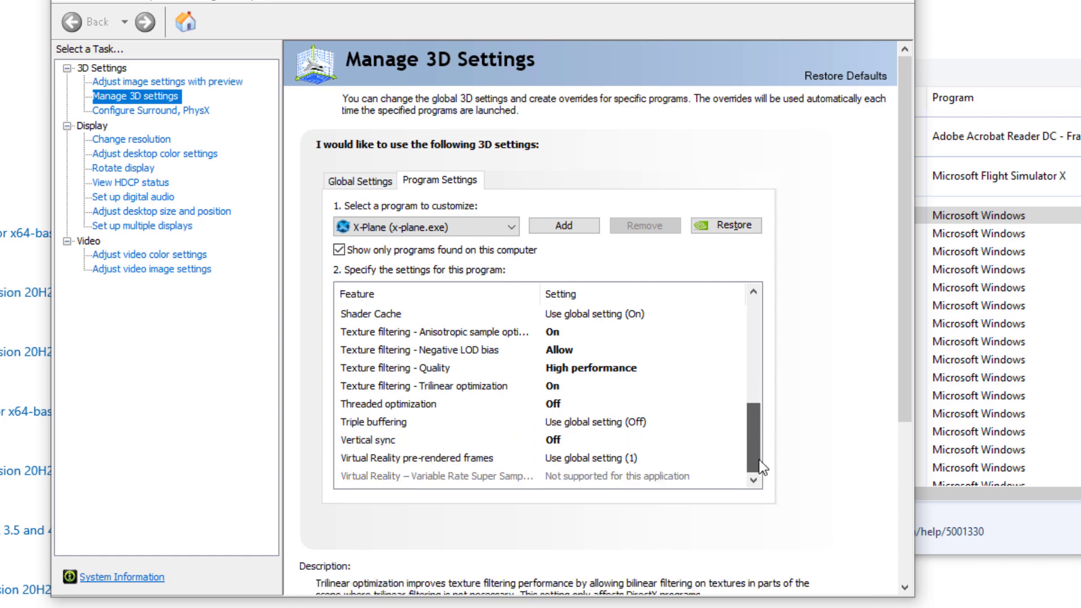
Step: Set Vertical sync to On for X-Plane and apply the change
left_click(557, 441)
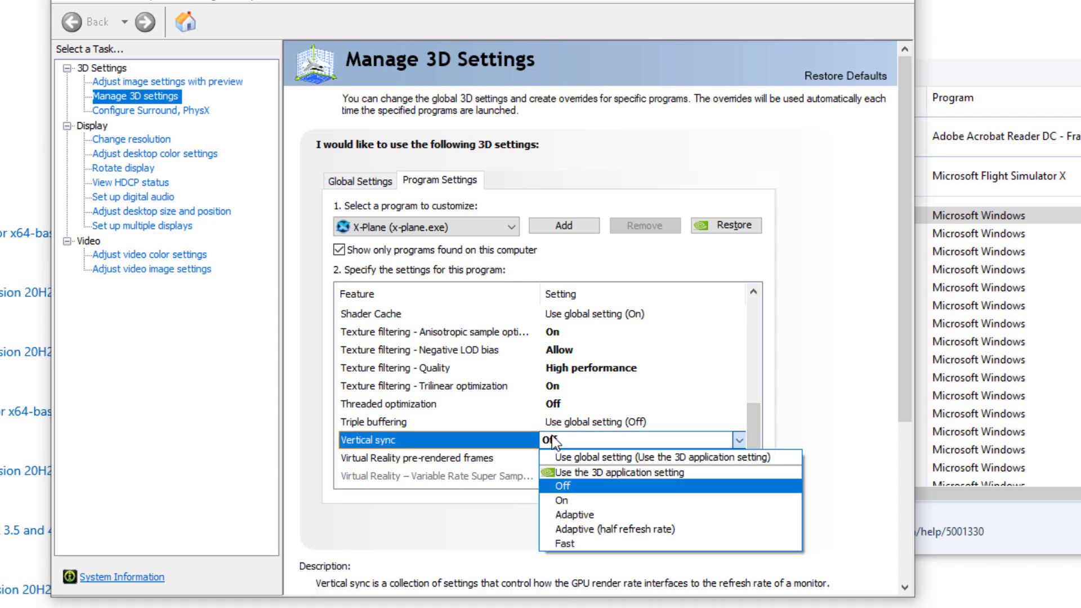
left_click(586, 498)
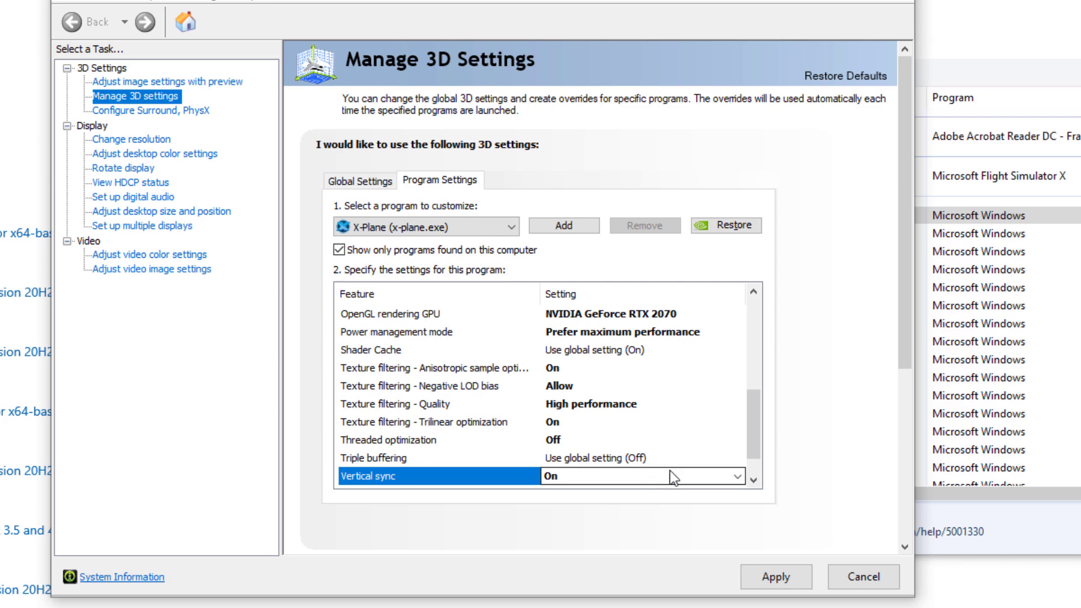
left_click_drag(756, 426, 756, 454)
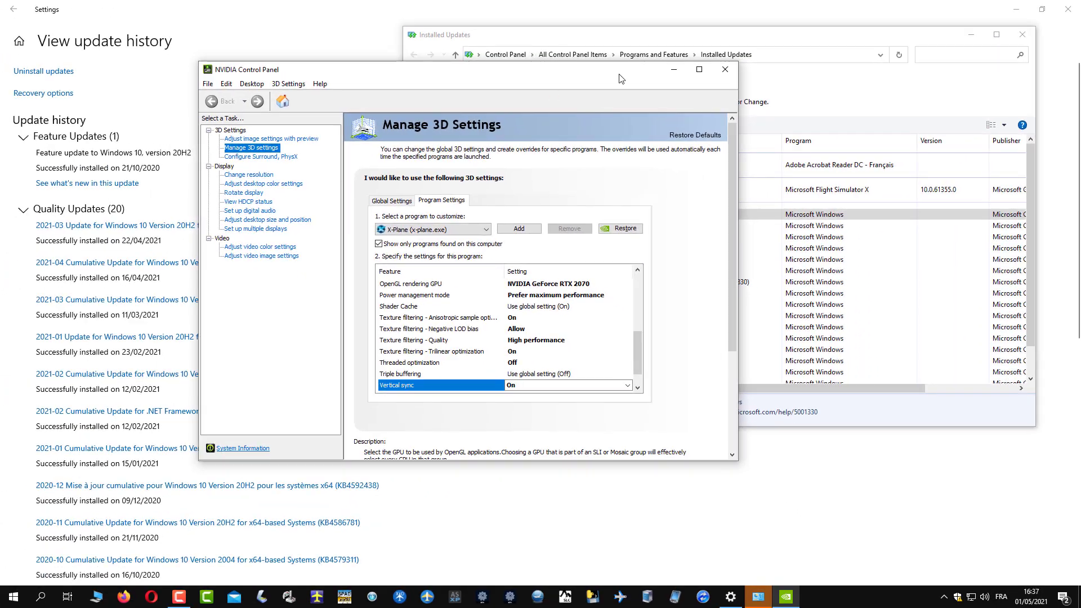
Step: Postpone the restart required by the update removal, and clear the Installed Updates and Settings windows from the desktop
left_click(769, 37)
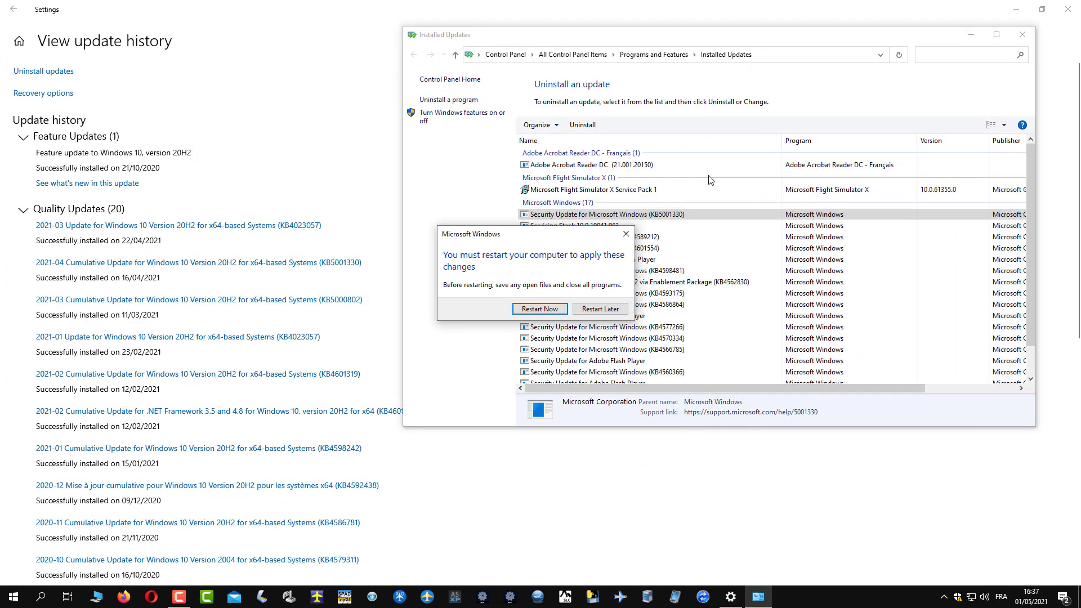
left_click(598, 309)
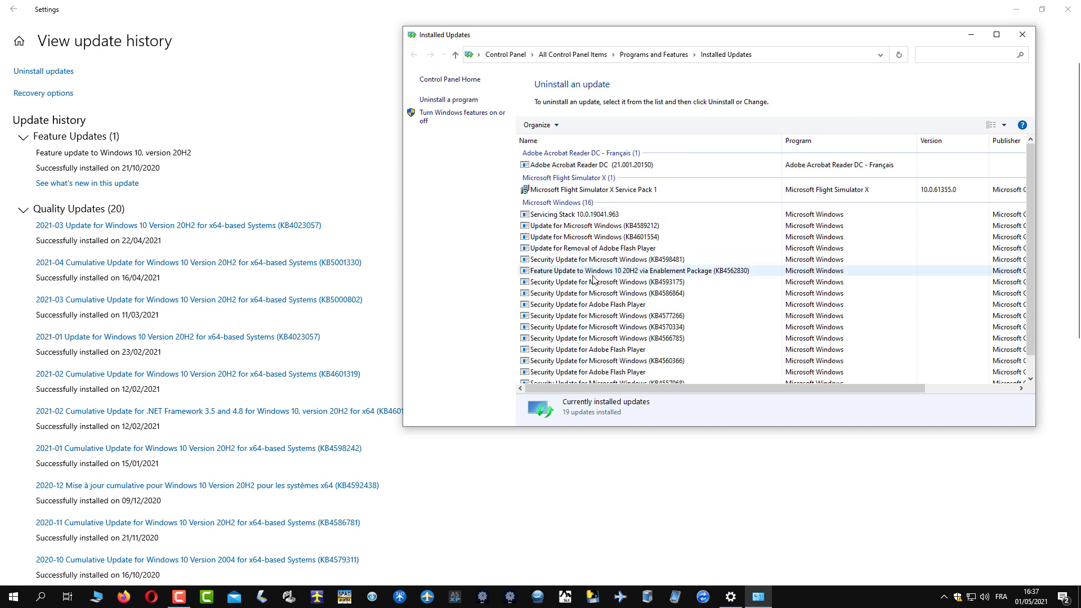
left_click(1022, 35)
left_click(1015, 10)
right_click(312, 194)
left_click(317, 151)
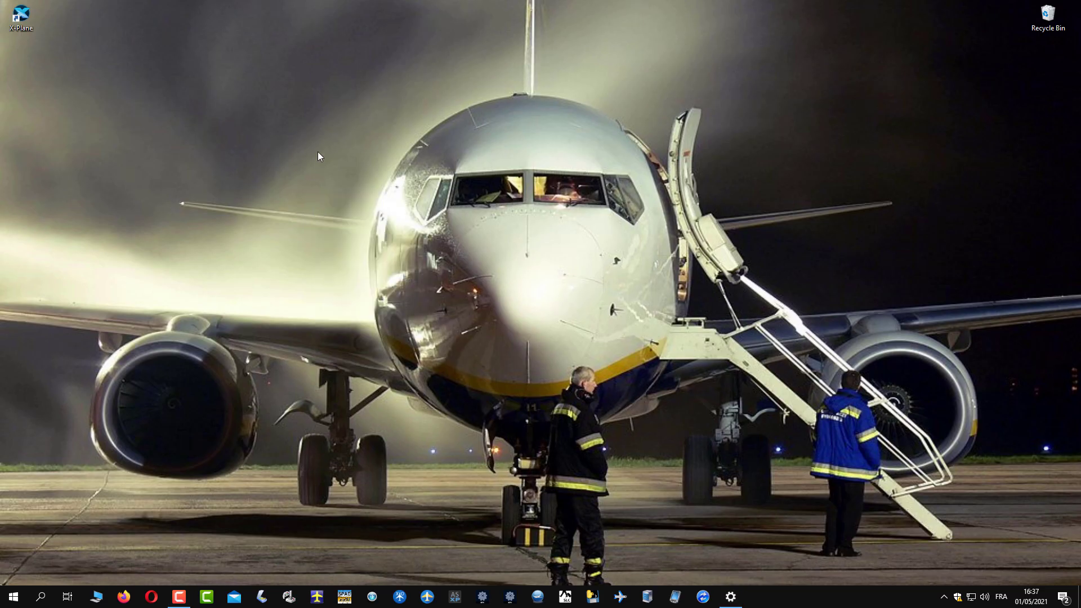
right_click(376, 150)
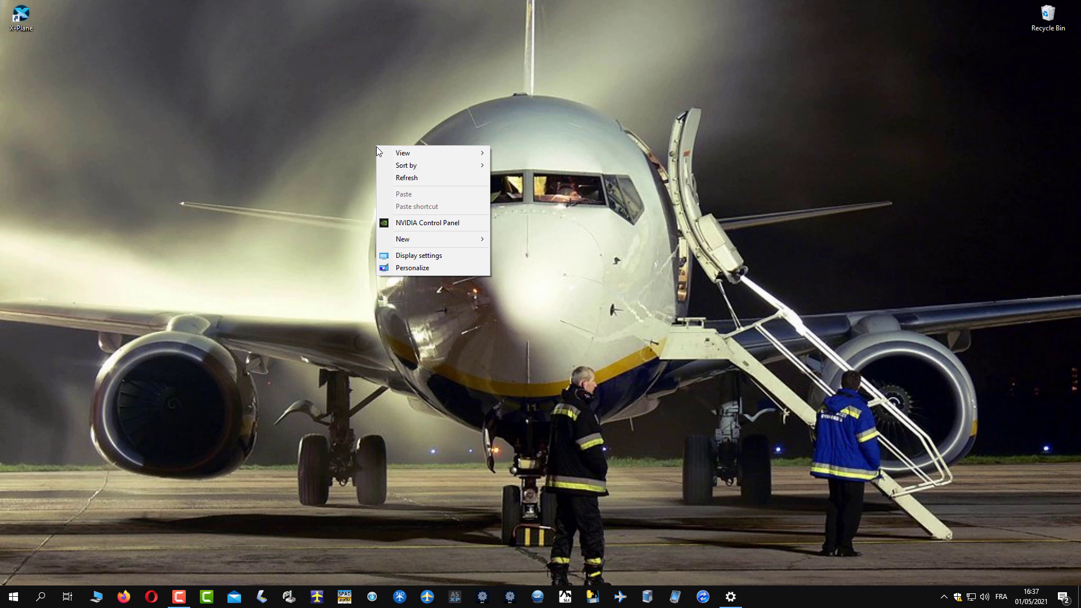
left_click(440, 270)
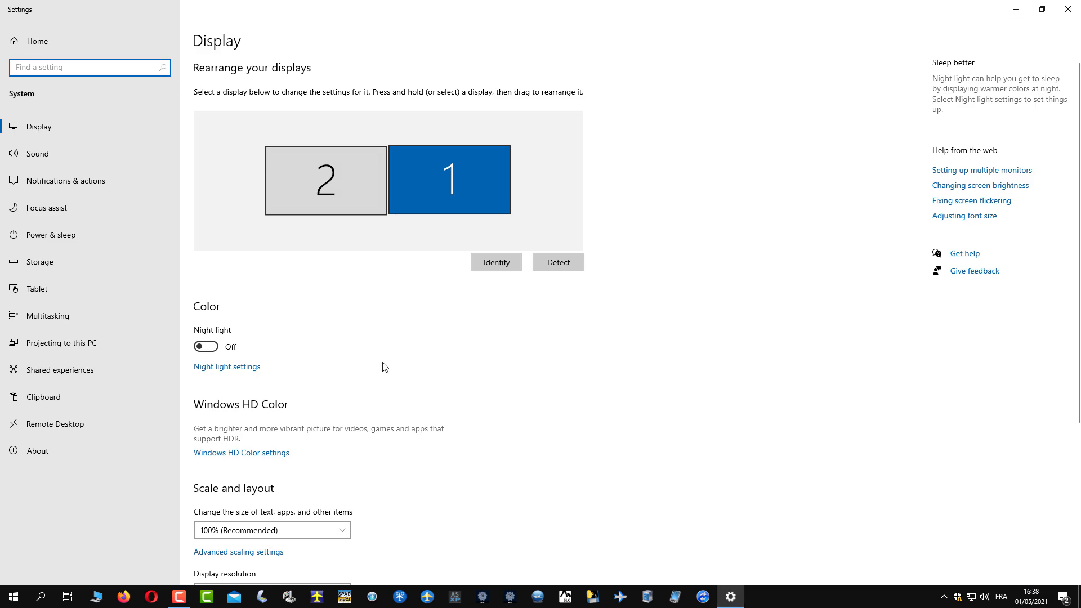
key("alt+F4")
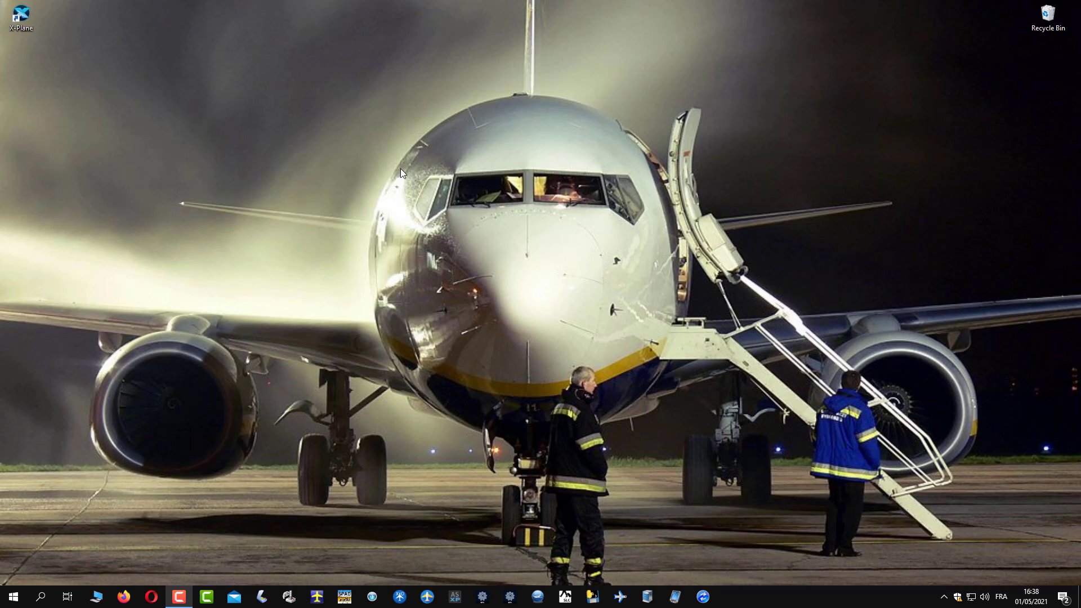
Step: Turn on Hardware-accelerated GPU scheduling in the Windows graphics settings for displays, and close Settings
right_click(400, 168)
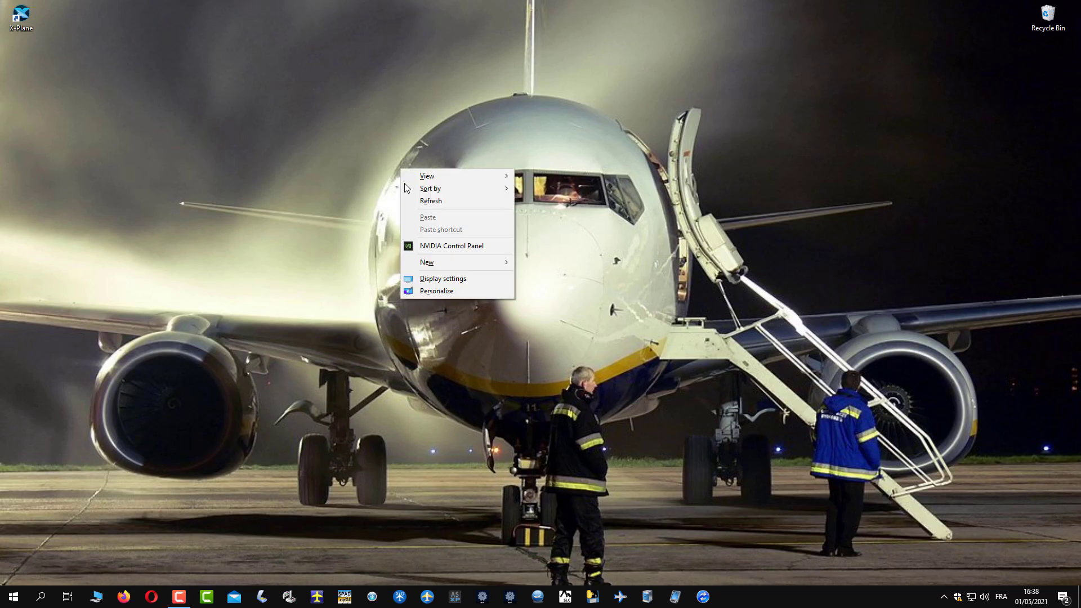
left_click(442, 280)
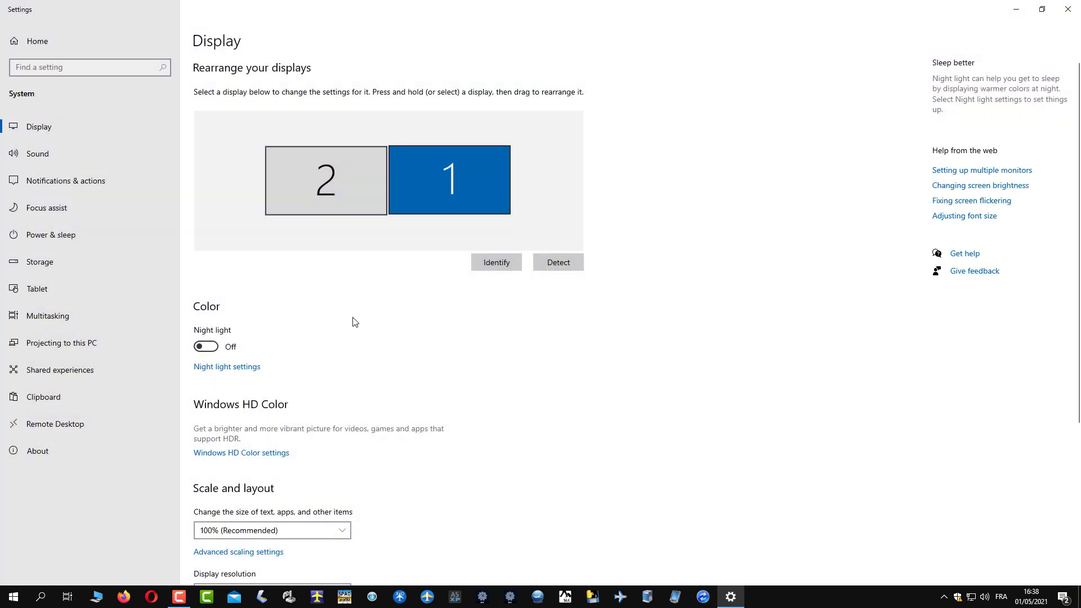
scroll(354, 322, "down", 5)
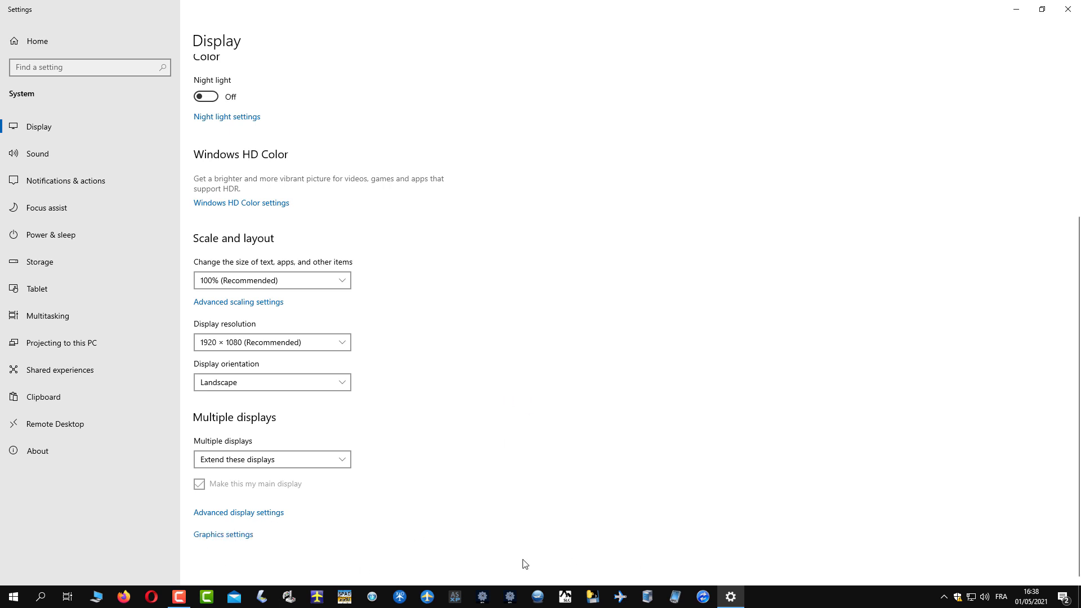
left_click(242, 537)
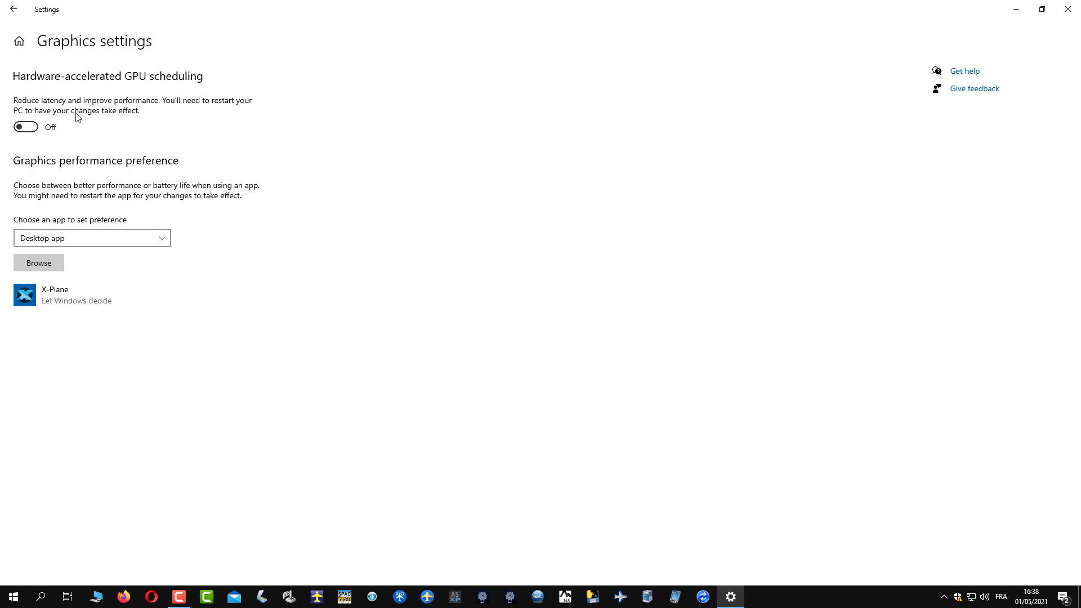
left_click(28, 128)
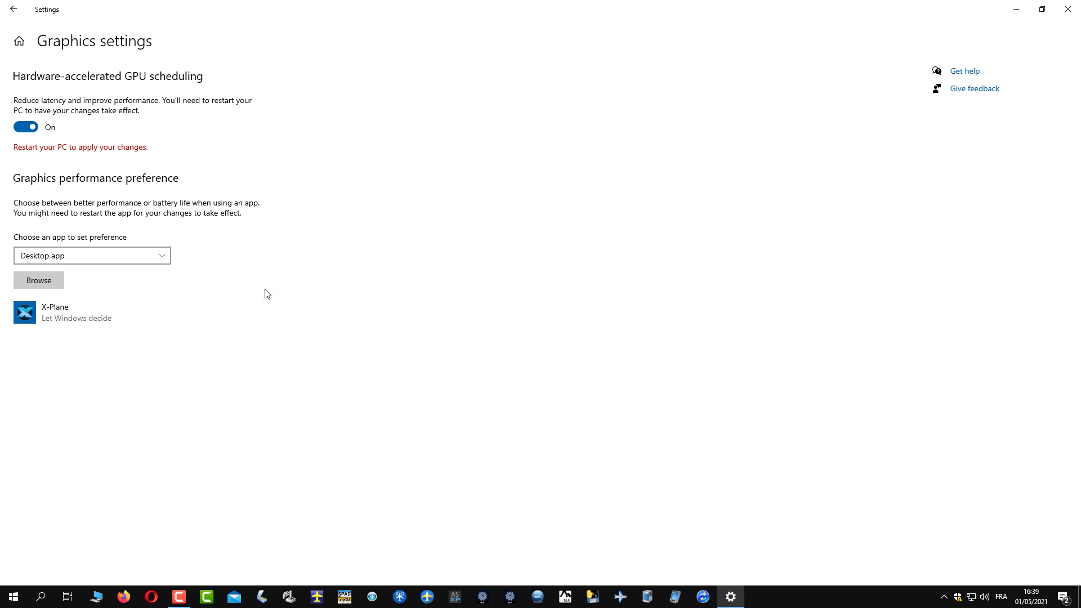
left_click(1065, 15)
Step: Open the additional power settings from the Windows Power & sleep settings to show the available power plans
right_click(395, 176)
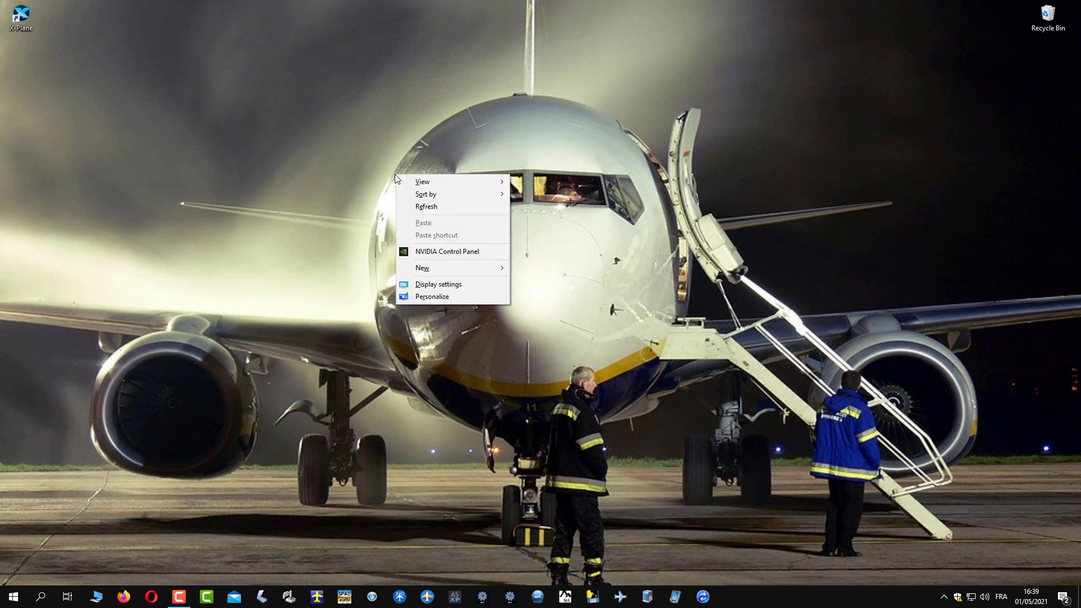
left_click(444, 285)
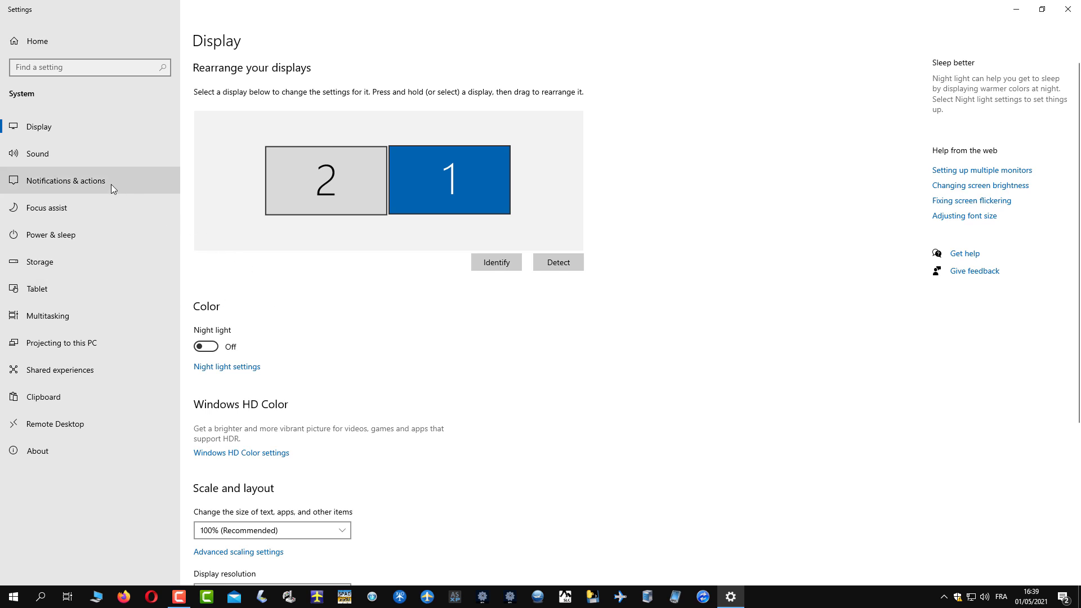
left_click(87, 236)
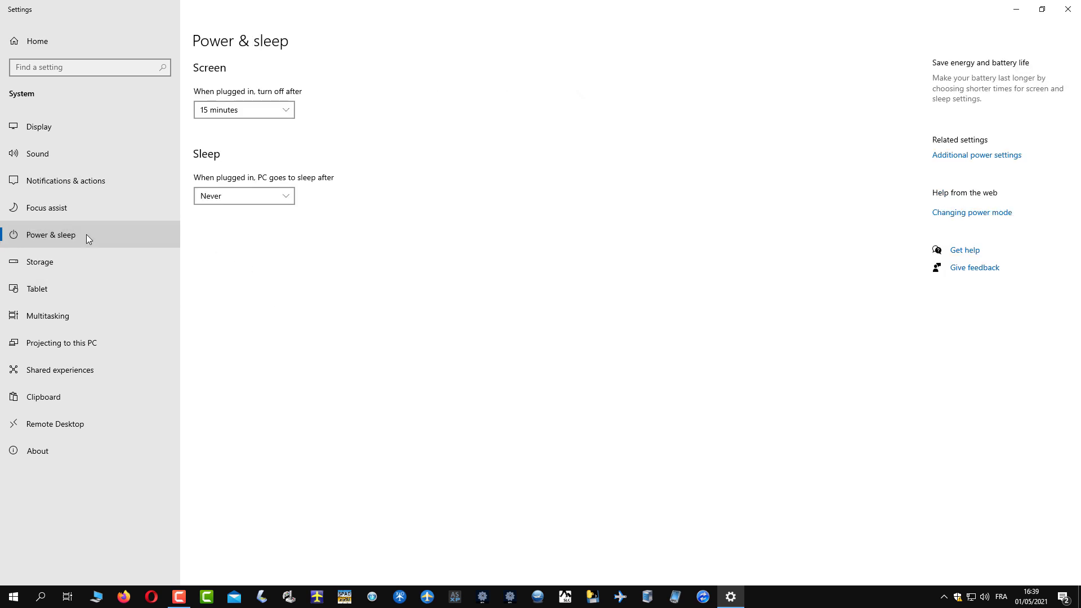
left_click(961, 160)
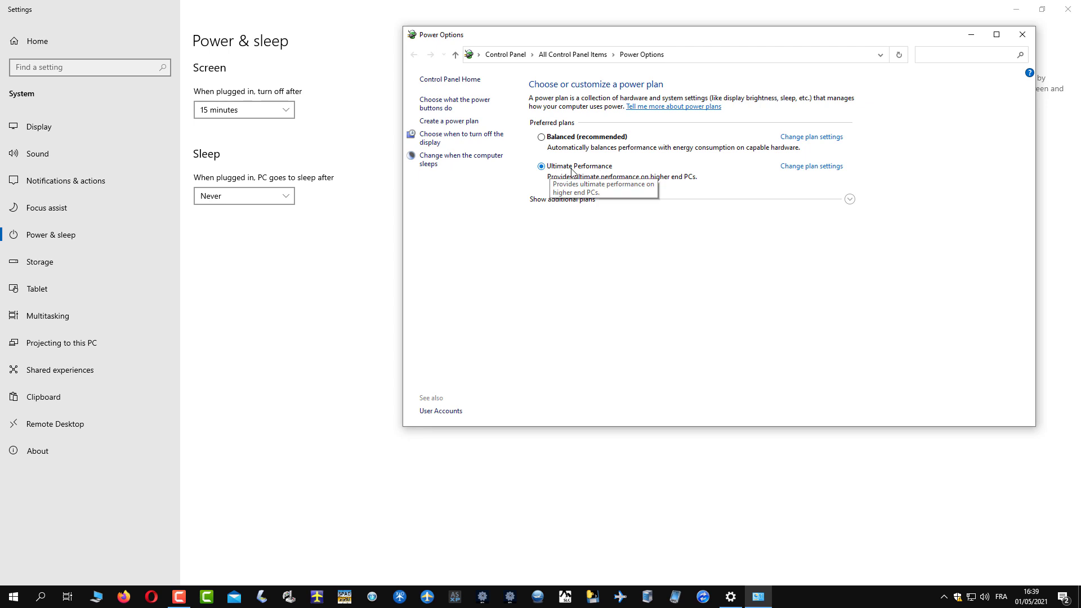
Step: Open the advanced power settings of the Balanced plan and review them through to the Multimedia settings
left_click(814, 138)
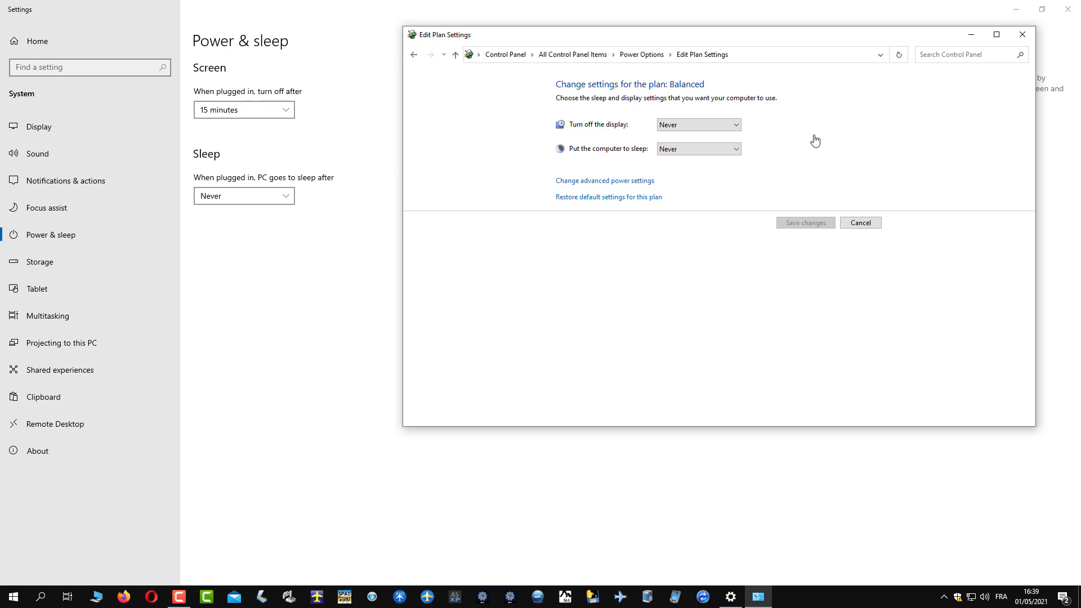
left_click(635, 186)
left_click_drag(256, 128, 644, 76)
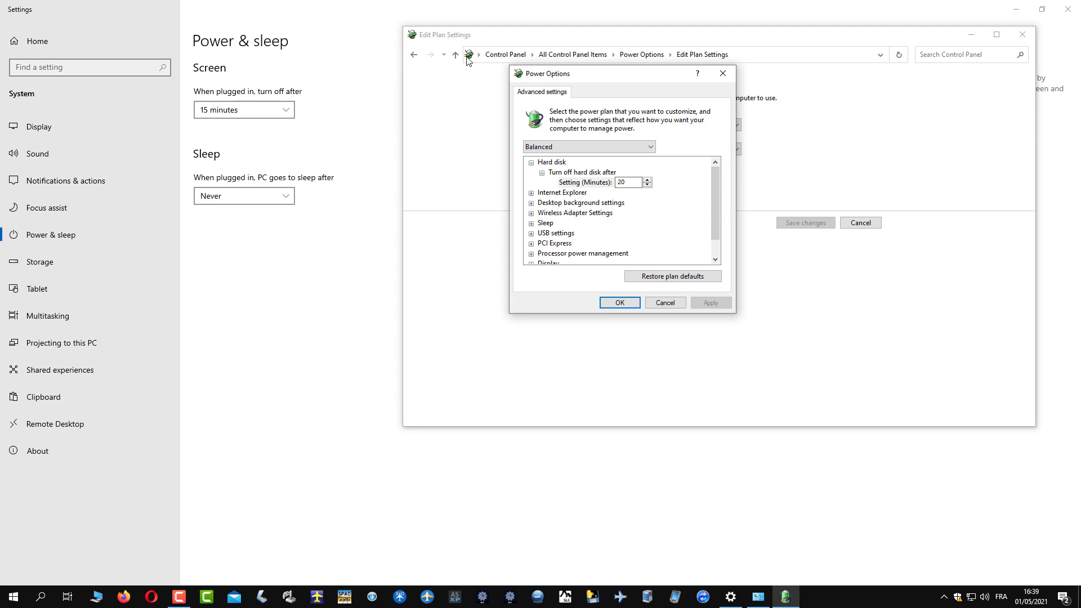
left_click_drag(454, 35, 423, 53)
left_click(617, 169)
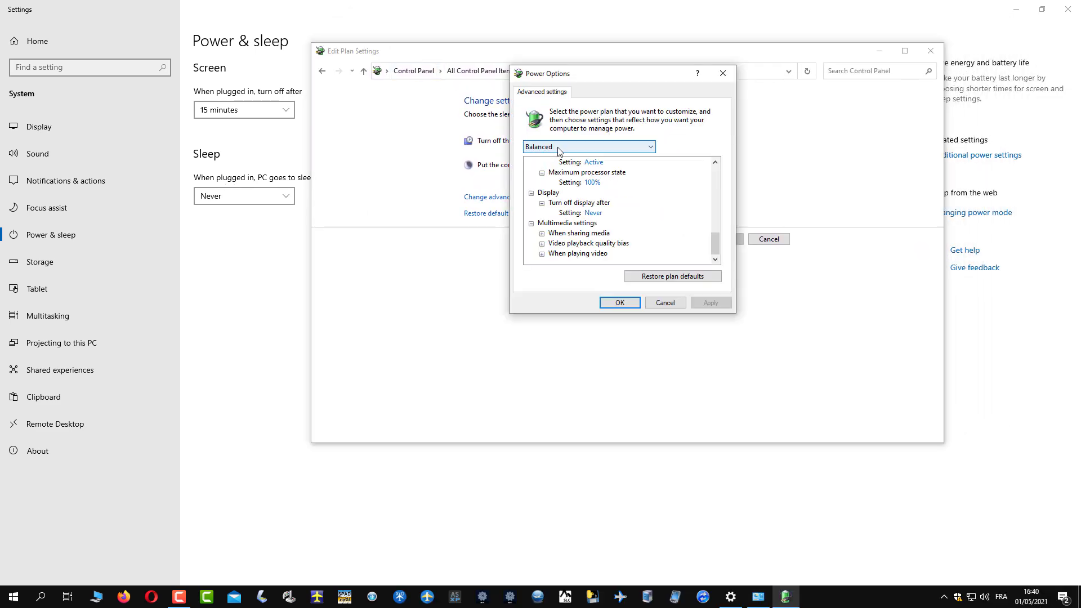
Step: View the list of power plans in the advanced settings, cancel without changes, and close the power options and Settings windows
left_click(586, 146)
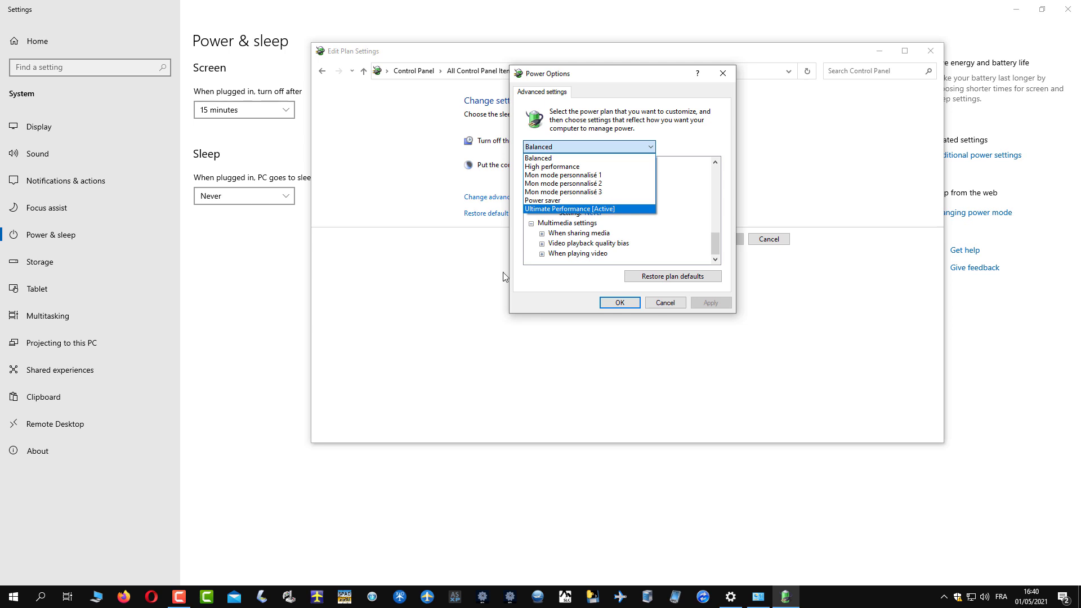
left_click(662, 301)
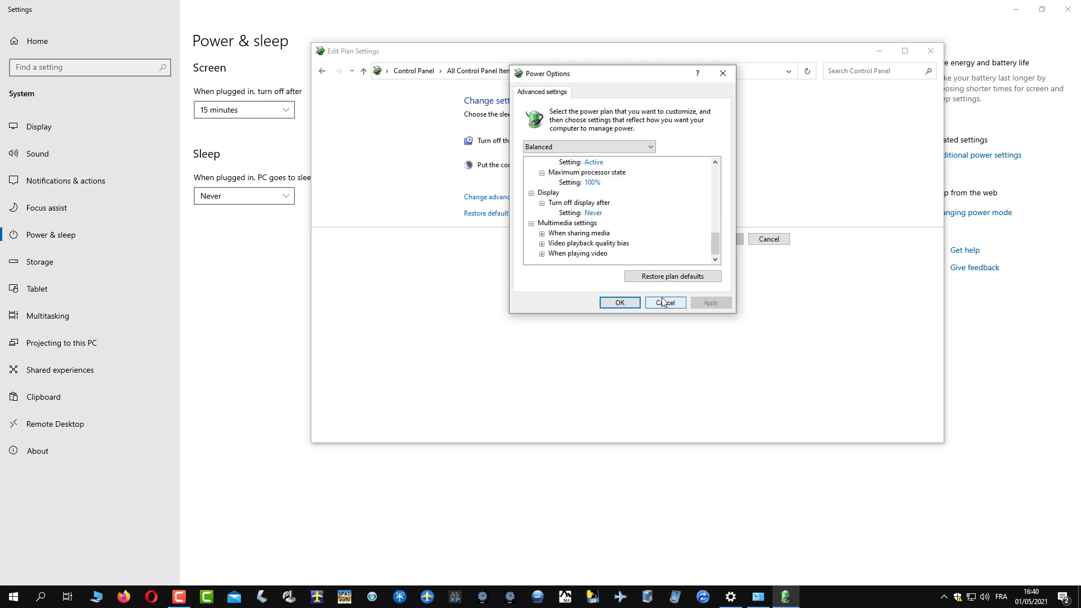
left_click(663, 302)
left_click(930, 52)
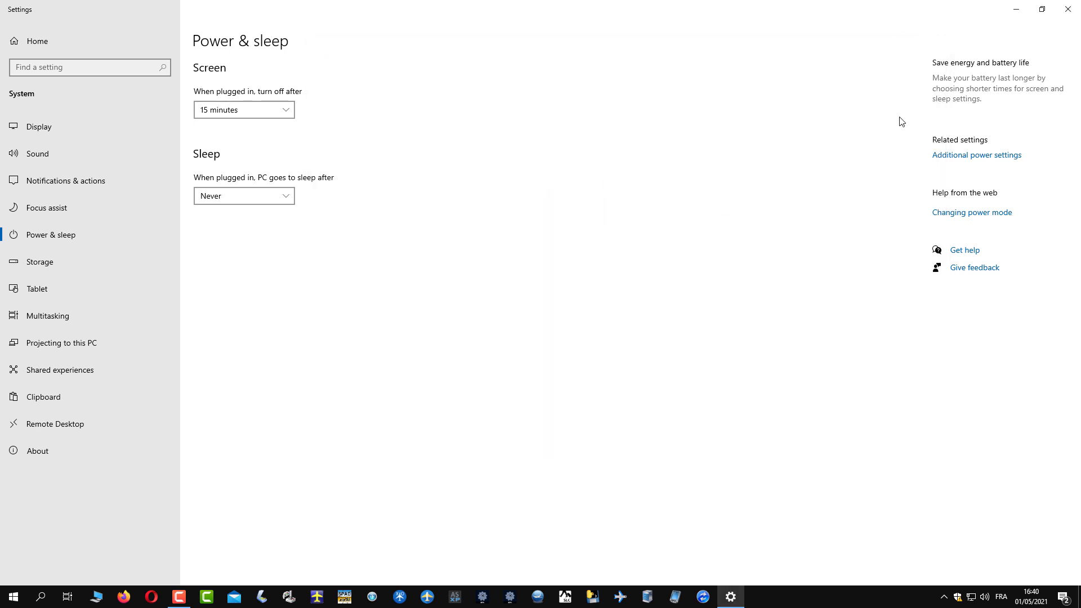
left_click(1060, 12)
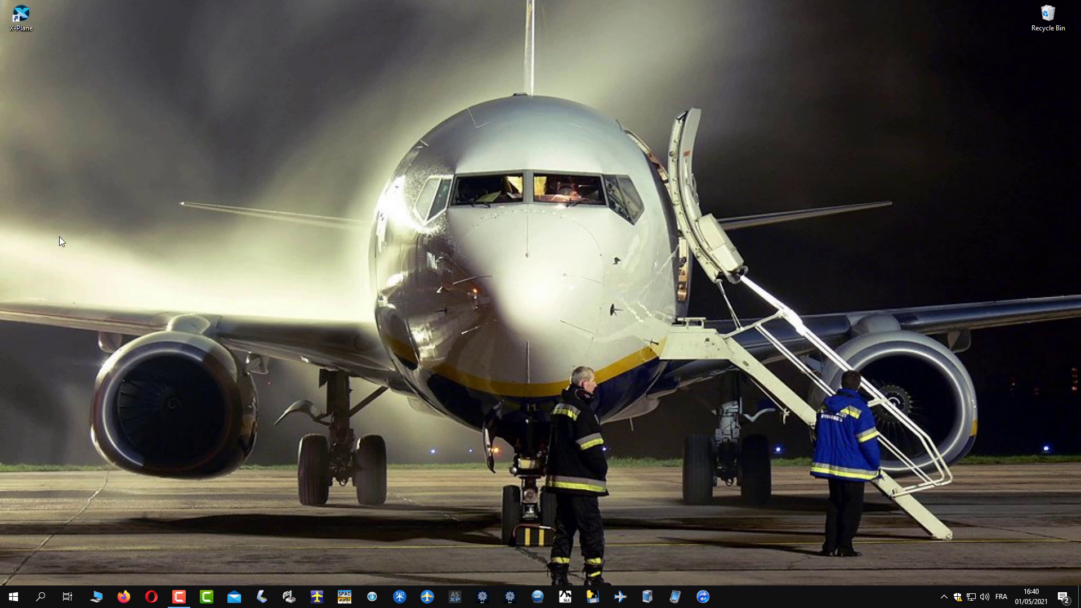
Step: Open Windows Settings and show the Windows Update page under Update & Security
left_click(13, 596)
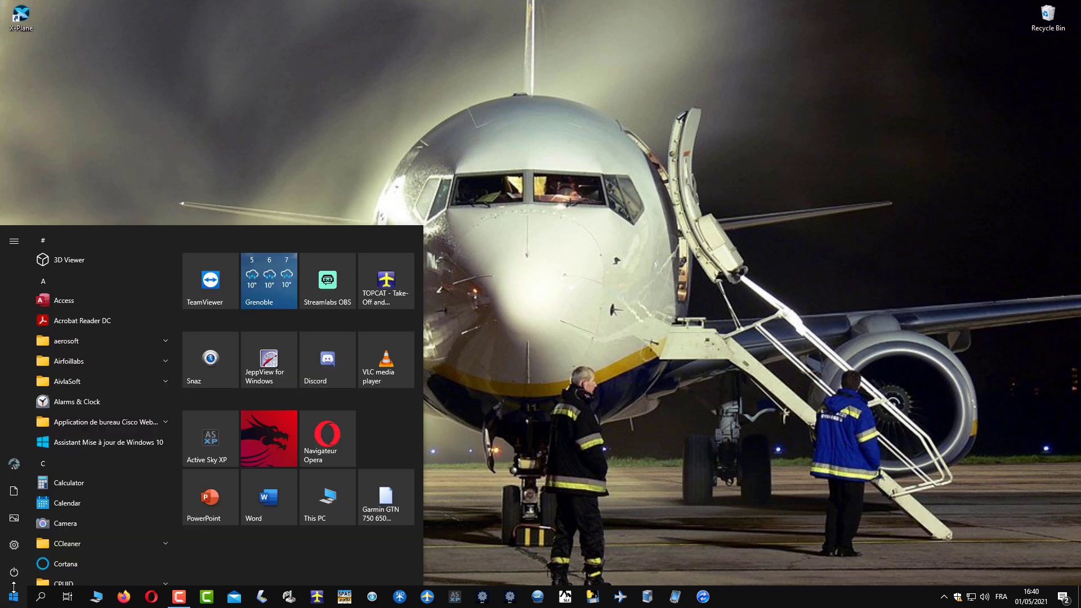
mouse_move(24, 575)
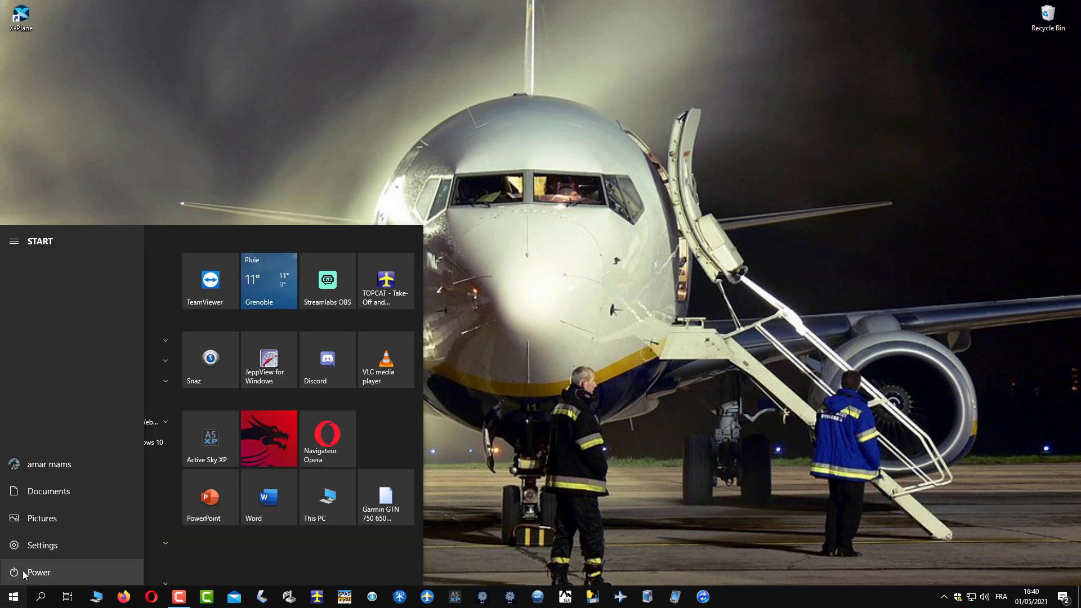
left_click(46, 545)
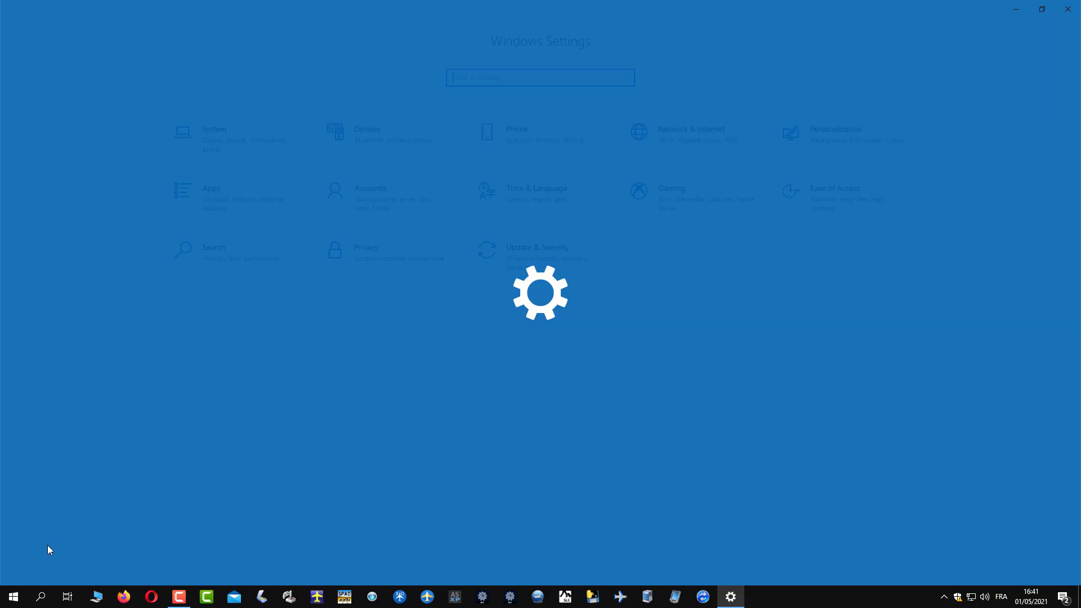
left_click(513, 243)
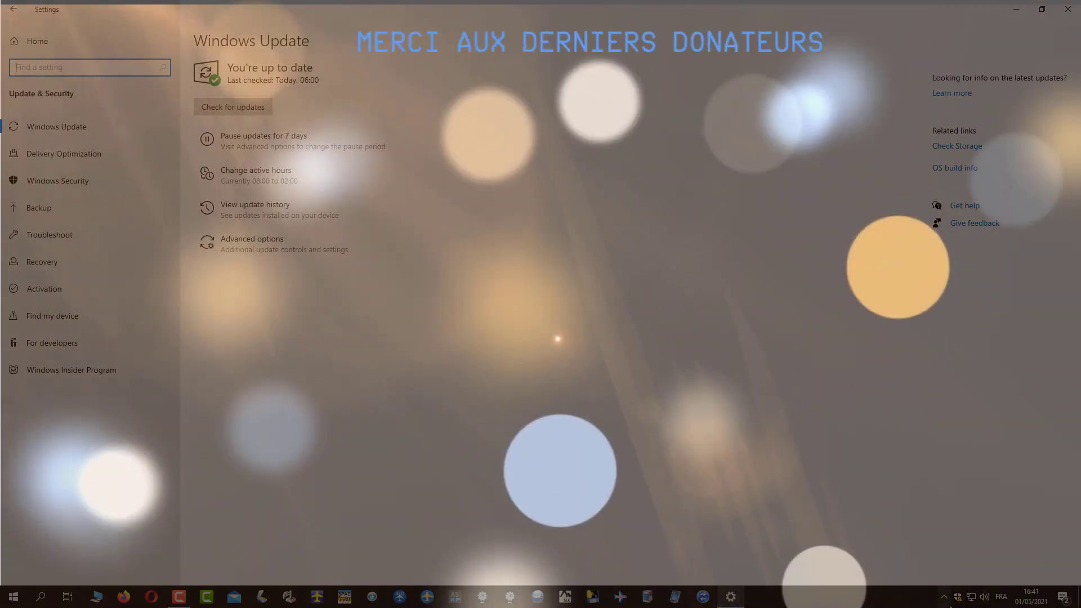
left_click(944, 597)
right_click(976, 574)
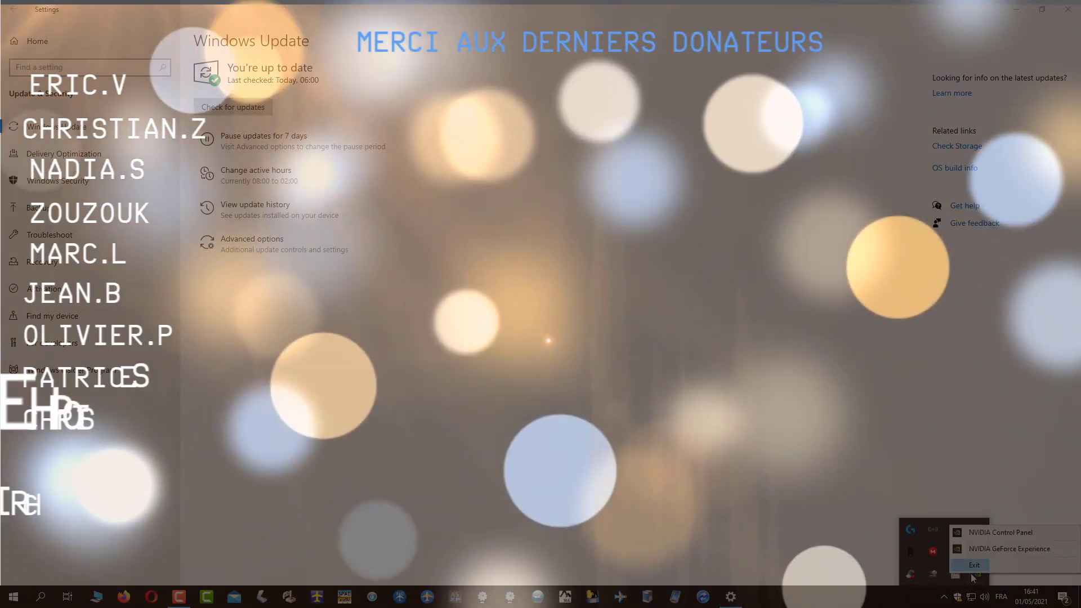
key("Escape")
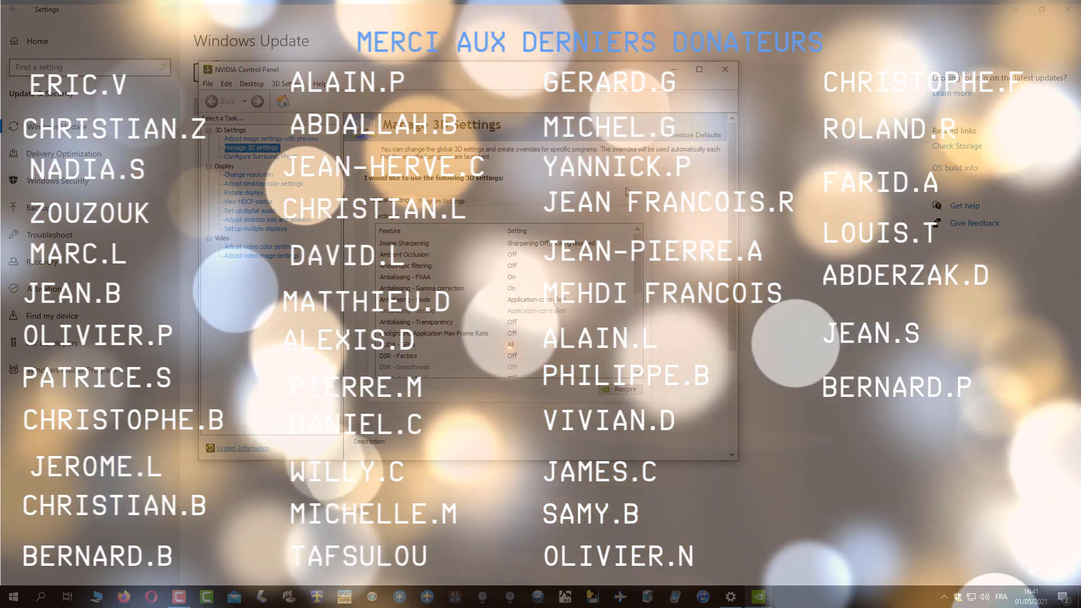
key("alt+F4")
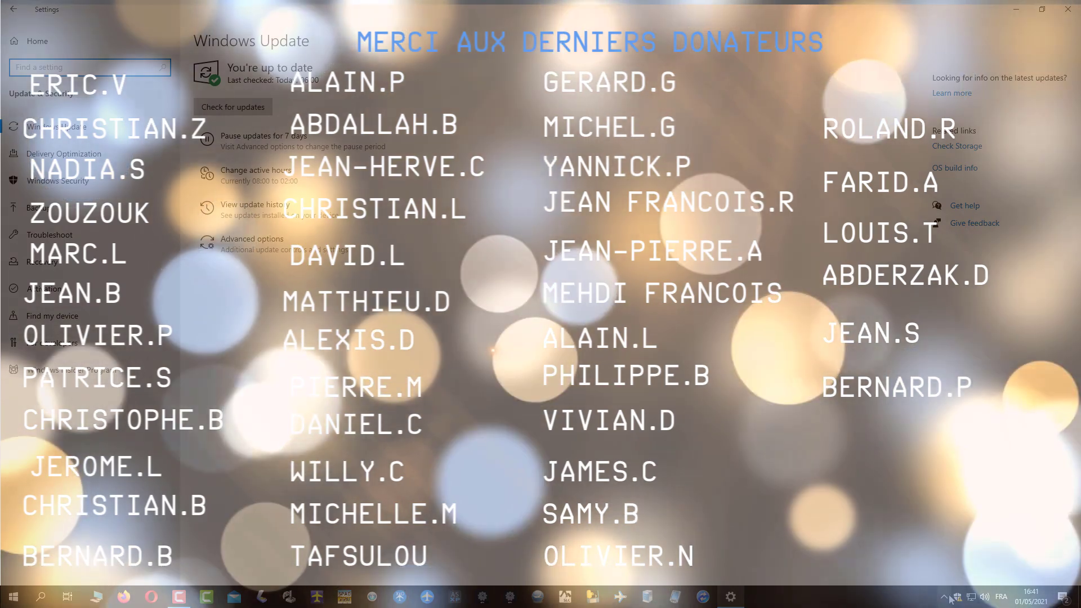
Step: Launch NVIDIA GeForce Experience from the NVIDIA entry among the hidden notification area programs
right_click(881, 588)
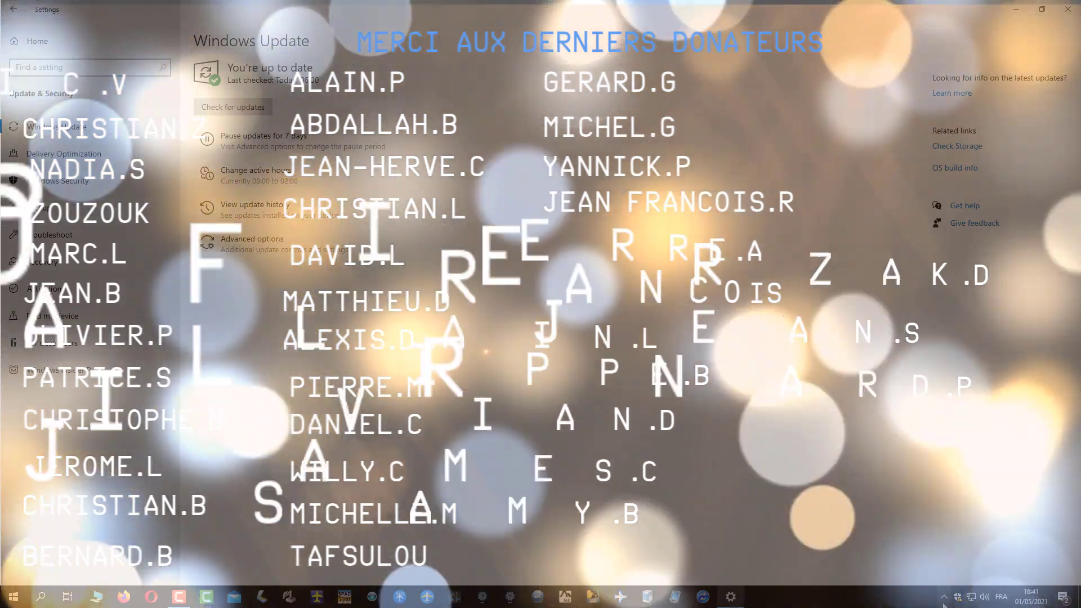
left_click(944, 597)
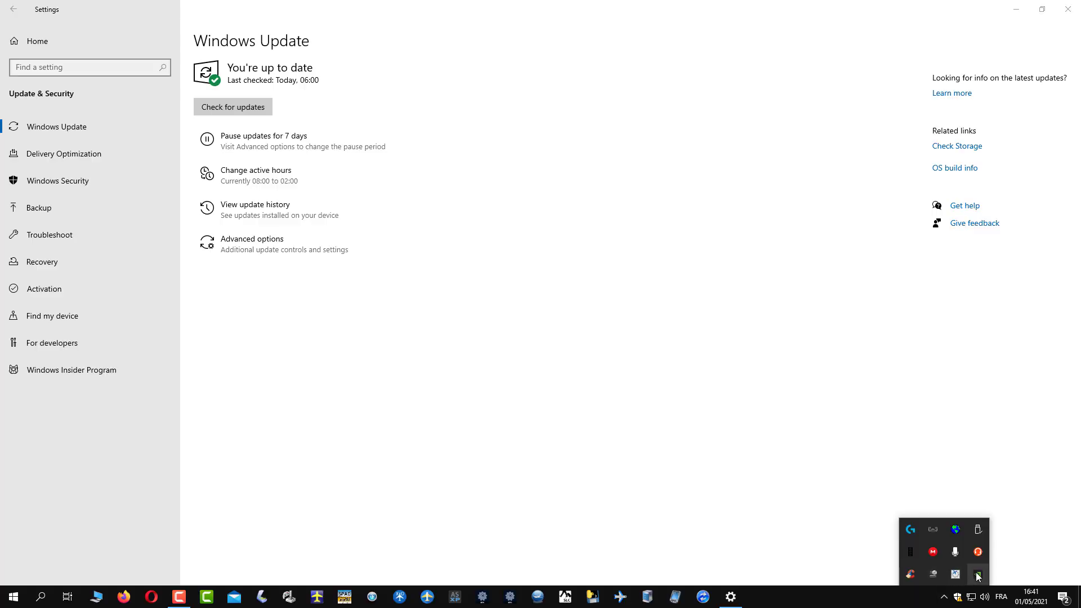
right_click(979, 576)
key("Up")
key("Return")
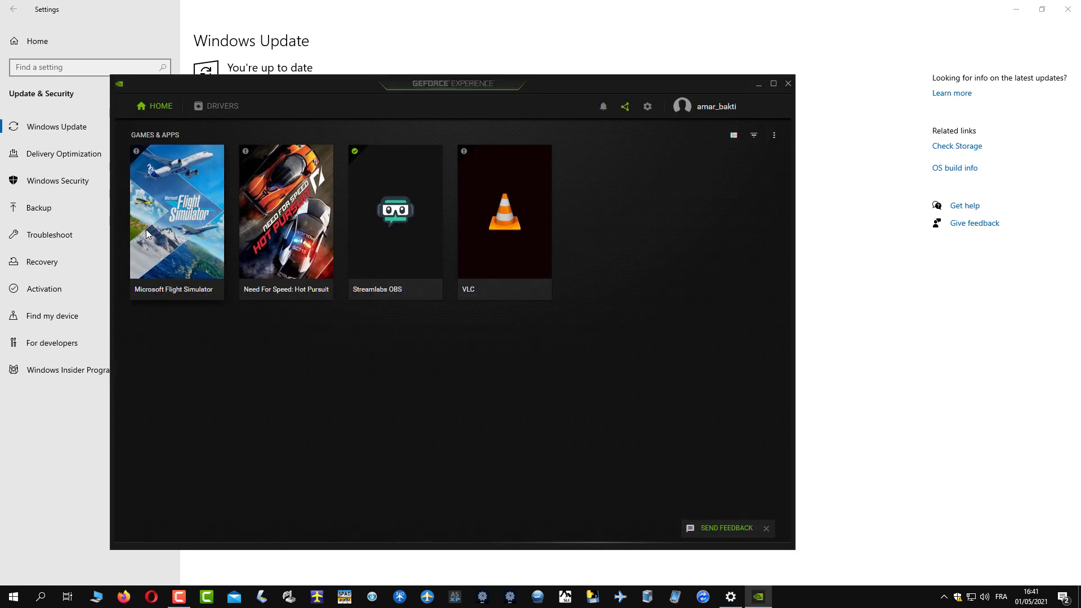
Step: Check for graphics driver updates in GeForce Experience, then close it and the Windows Settings window
left_click(223, 108)
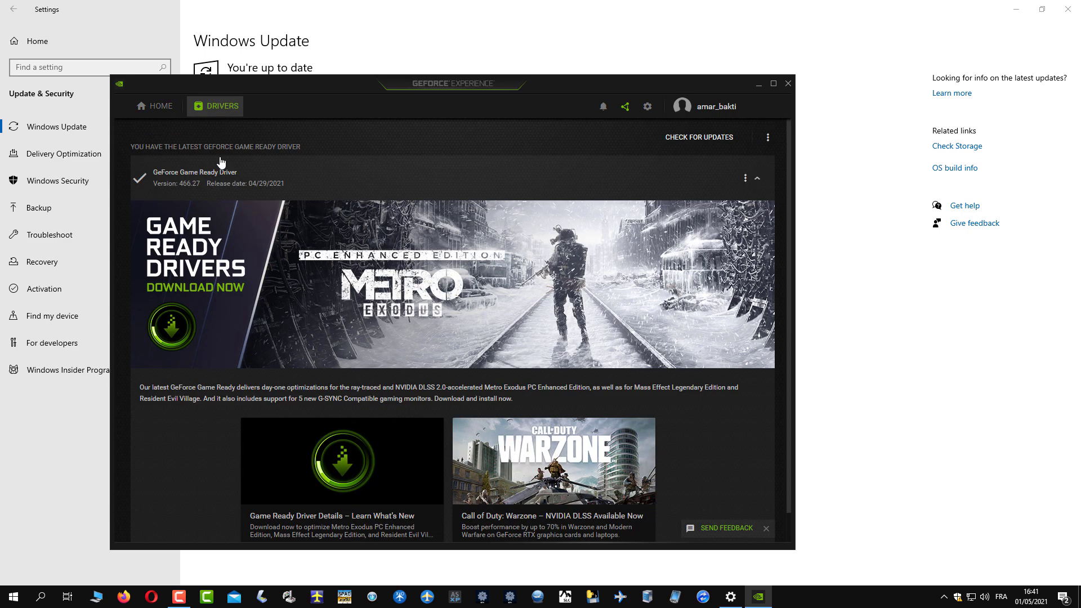
left_click(710, 139)
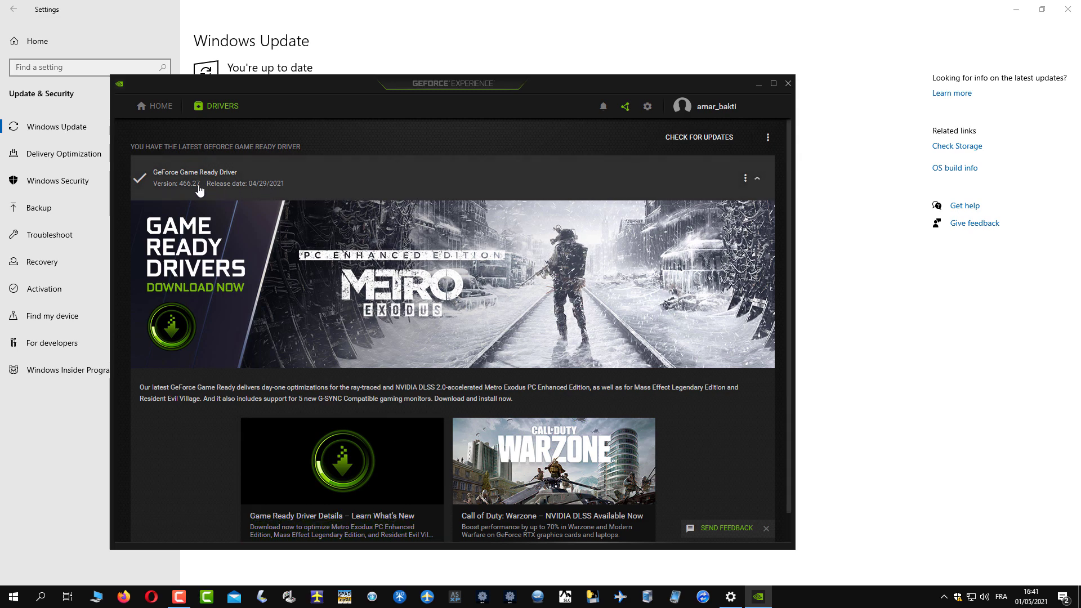
left_click(787, 83)
left_click(1067, 9)
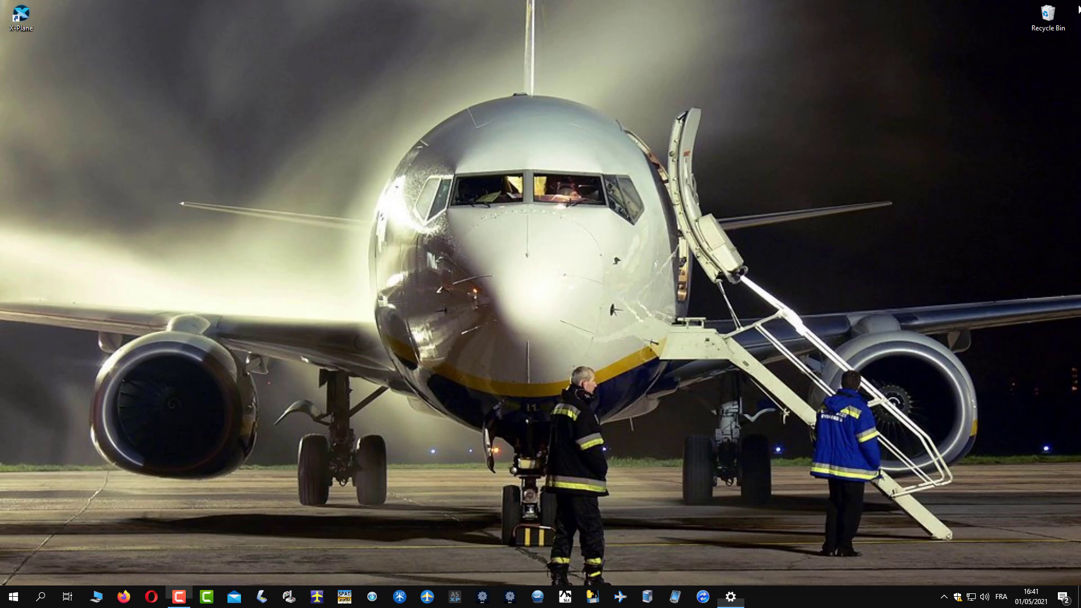